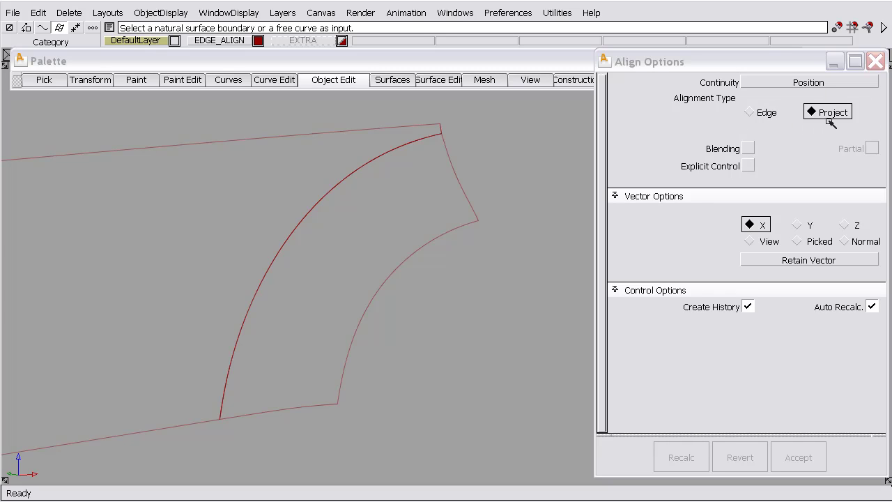
# Align the curved surface's outer boundary to the trimmed surface's edge with Position continuity and the Edge alignment type.
pyautogui.click(764, 113)
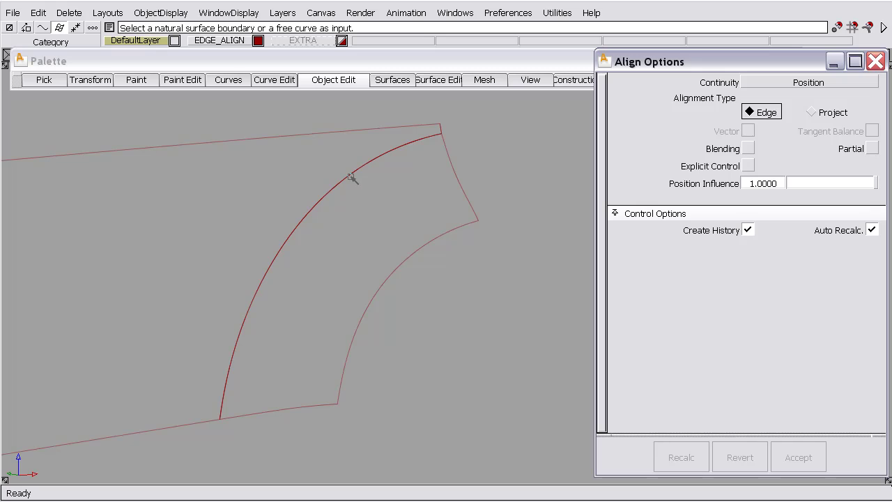
pyautogui.click(349, 177)
pyautogui.click(350, 178)
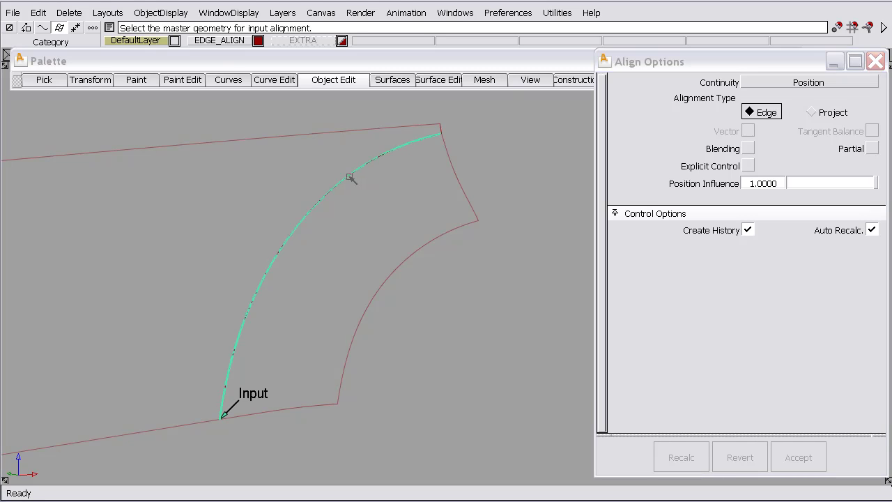
pyautogui.click(350, 179)
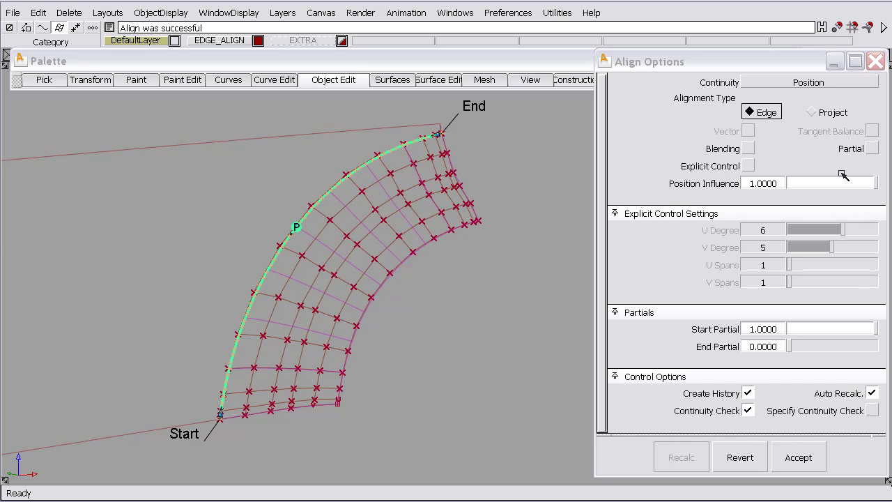
# Try the edge alignment with Explicit Control on and Position Influence at 0, and revert it.
pyautogui.moveTo(875, 182); pyautogui.dragTo(763, 184)
pyautogui.click(748, 166)
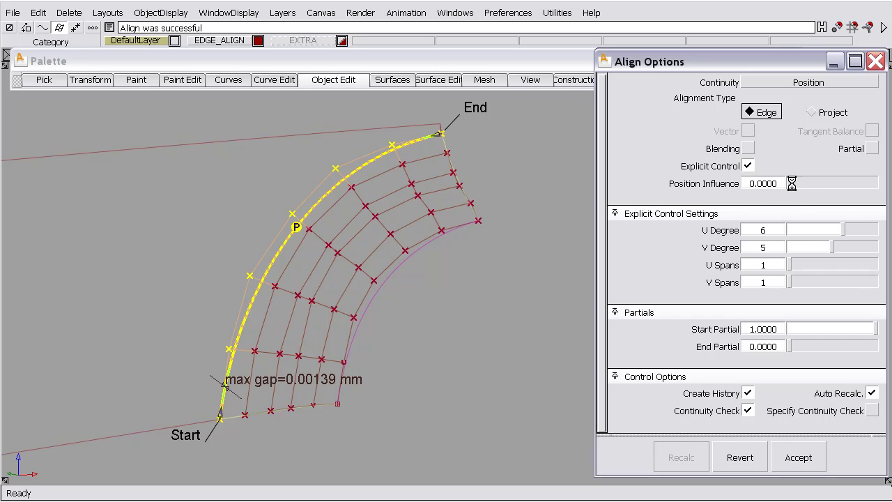
pyautogui.moveTo(789, 183); pyautogui.dragTo(769, 183)
pyautogui.click(739, 458)
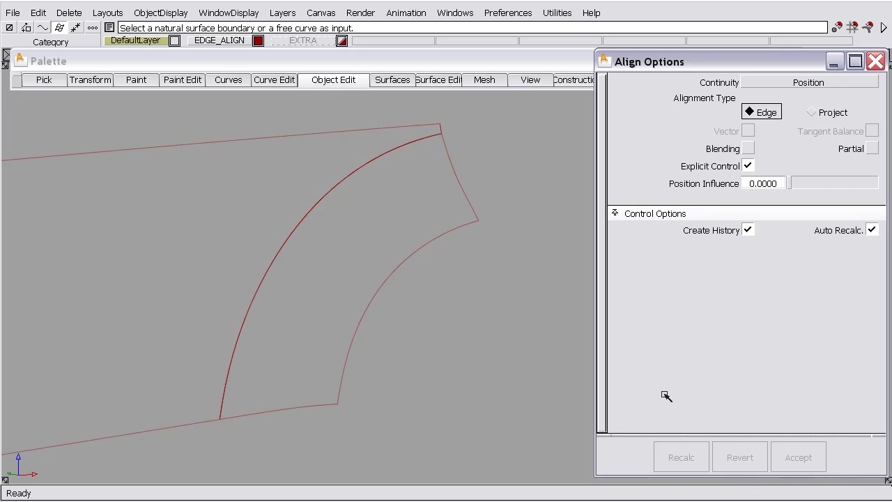
# Untrim the large trimmed surface.
pyautogui.keyDown('ctrl'); pyautogui.keyDown('shift'); pyautogui.click(414, 152); pyautogui.keyUp('shift'); pyautogui.keyUp('ctrl')
pyautogui.keyDown('ctrl'); pyautogui.keyDown('shift'); pyautogui.moveTo(413, 152); pyautogui.dragTo(351, 151); pyautogui.keyUp('shift'); pyautogui.keyUp('ctrl')
pyautogui.click(363, 148)
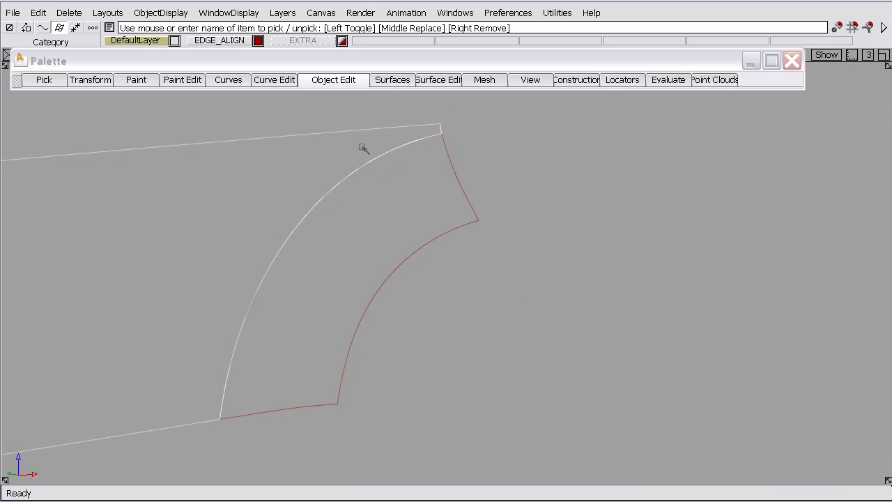
pyautogui.click(438, 80)
pyautogui.moveTo(436, 115)
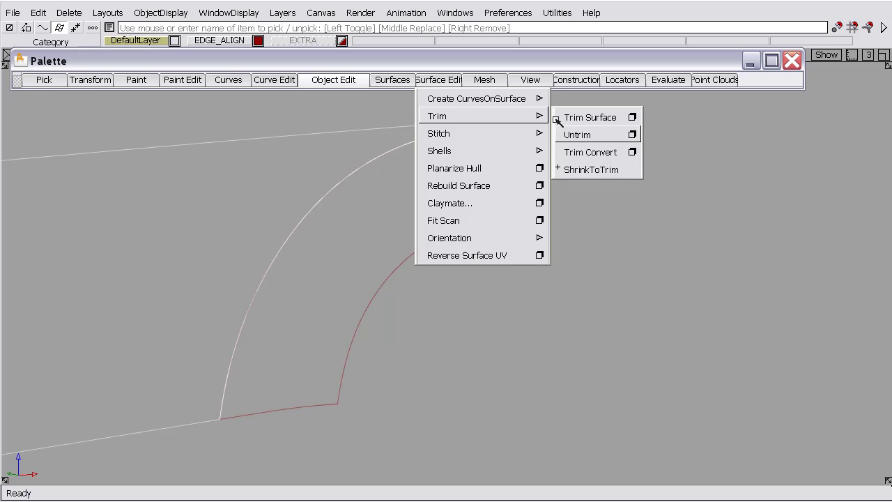
pyautogui.click(578, 134)
pyautogui.click(420, 163)
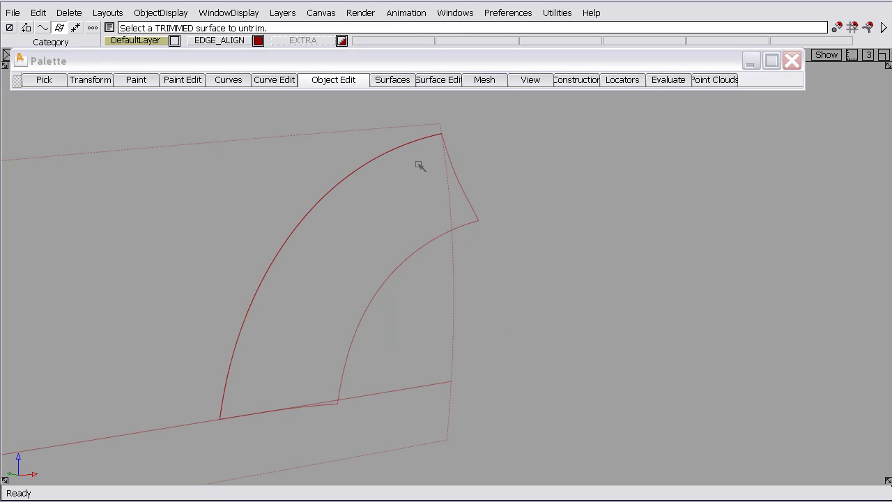
# Align the curved surface's outer boundary to the curve on the untrimmed surface using the Edge alignment type.
pyautogui.click(334, 80)
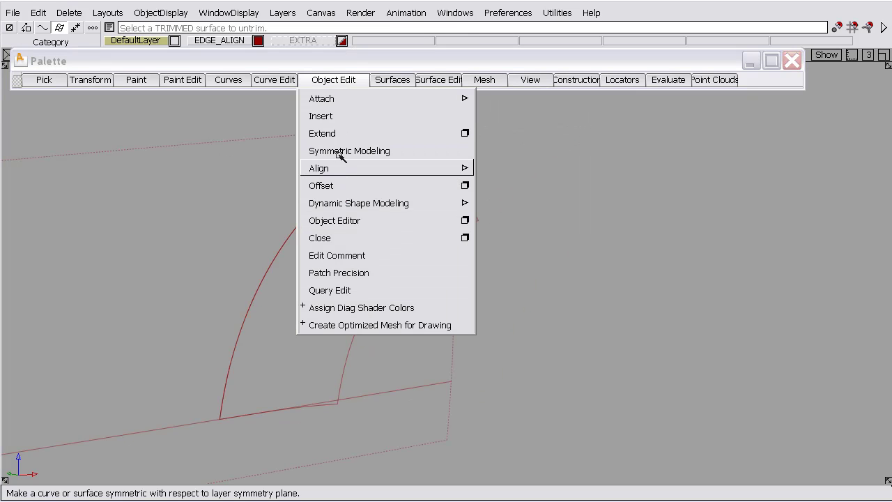
pyautogui.moveTo(453, 168)
pyautogui.click(539, 171)
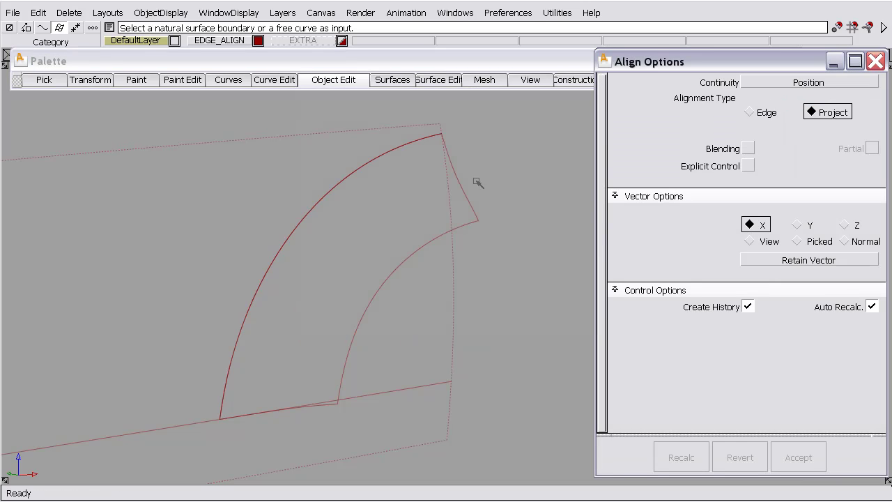
pyautogui.click(740, 113)
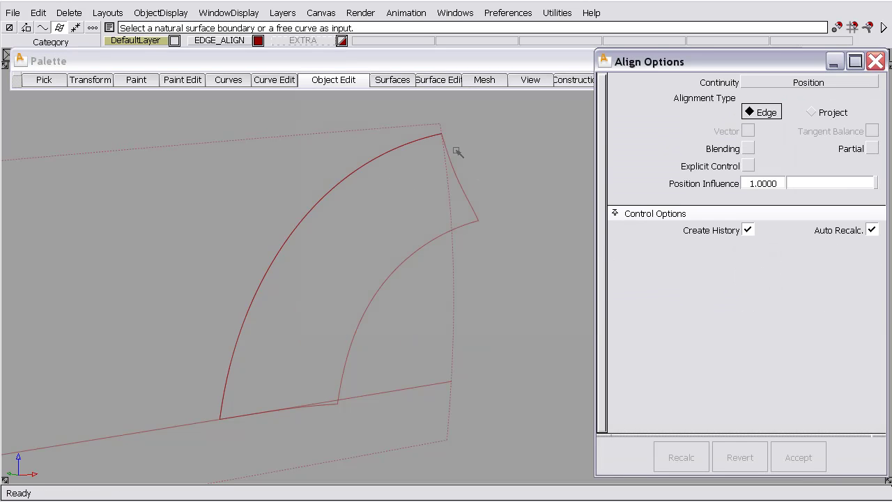
pyautogui.click(375, 157)
pyautogui.click(372, 159)
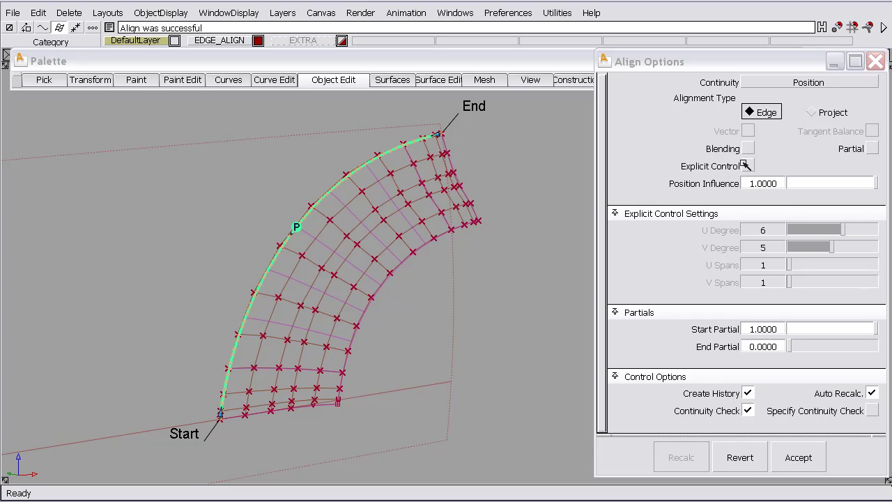
# Turn on Explicit Control and set Position Influence to 0 for the curve-on-surface alignment, and revert it.
pyautogui.click(748, 165)
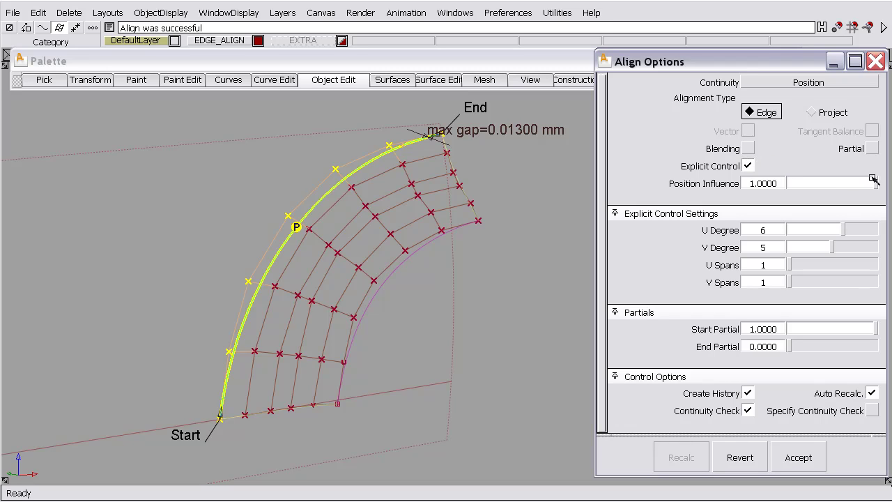
pyautogui.moveTo(852, 182); pyautogui.dragTo(647, 203)
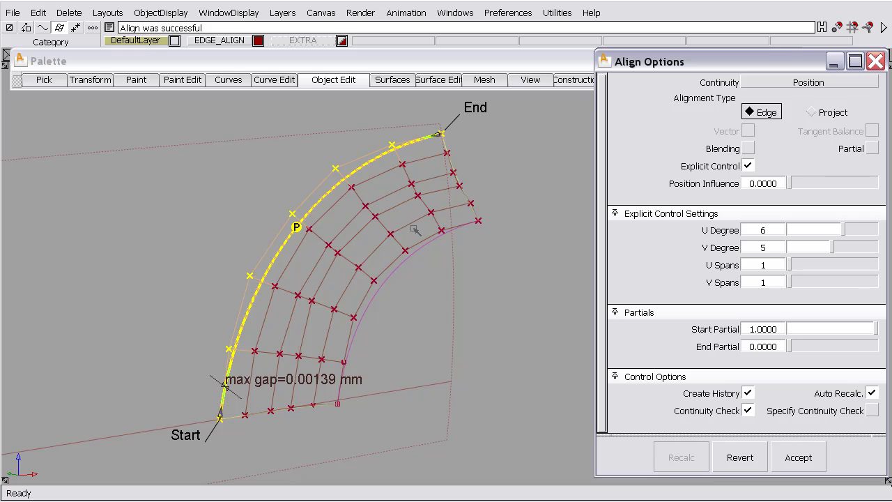
pyautogui.click(732, 457)
# Delete the curve-on-surface from the large untrimmed surface.
pyautogui.keyDown('ctrl'); pyautogui.keyDown('shift'); pyautogui.moveTo(342, 180); pyautogui.dragTo(298, 201); pyautogui.keyUp('shift'); pyautogui.keyUp('ctrl')
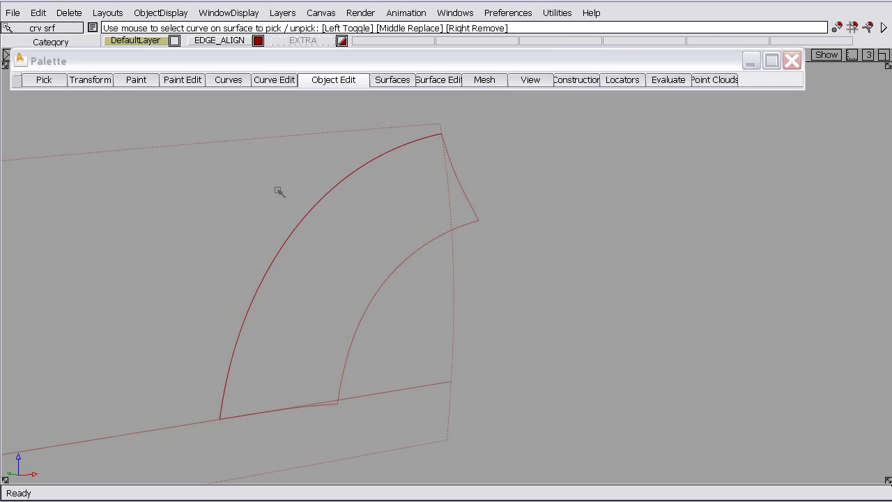
pyautogui.click(346, 216)
pyautogui.press('Delete')
pyautogui.press('Return')
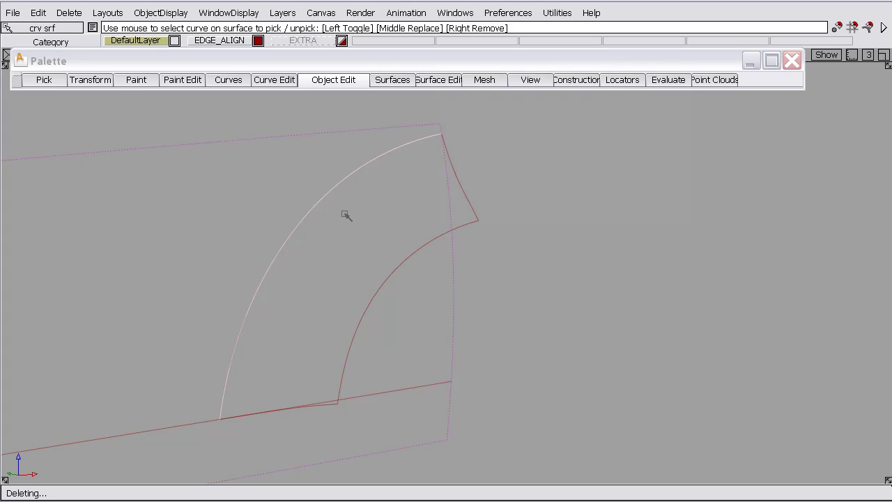
# Align the curved surface's outer boundary to the large untrimmed surface using the Project alignment type with Explicit Control.
pyautogui.click(348, 83)
pyautogui.moveTo(346, 168)
pyautogui.click(514, 168)
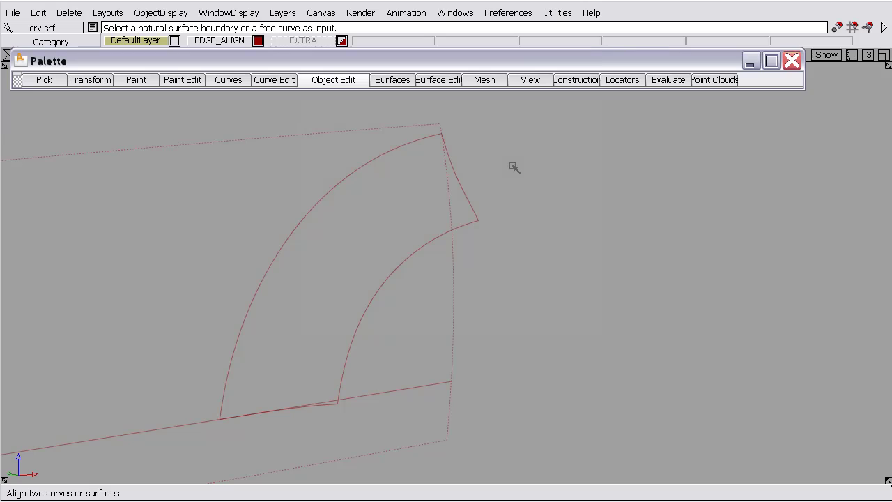
pyautogui.click(815, 114)
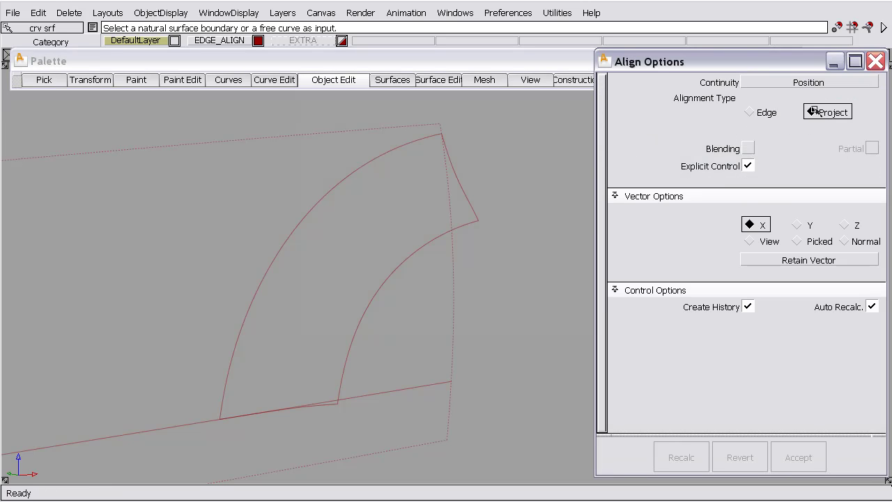
pyautogui.click(333, 189)
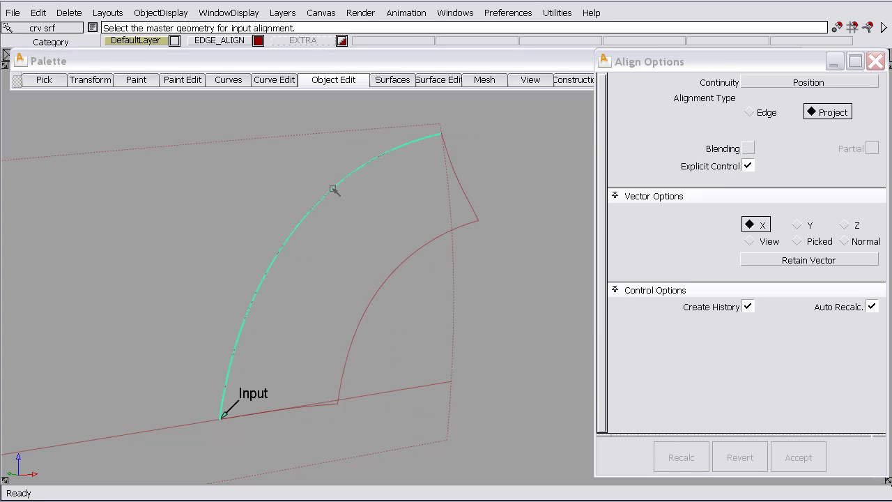
pyautogui.click(307, 136)
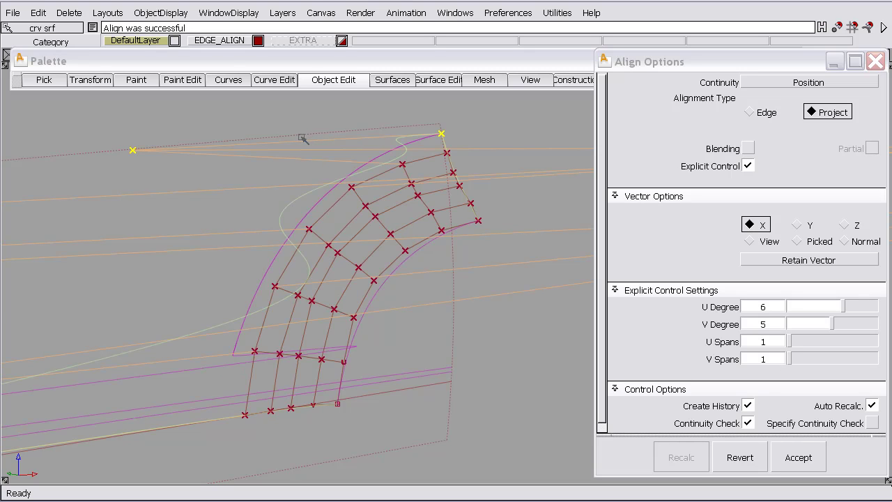
# Set the projected alignment's vector to Y.
pyautogui.keyDown('alt'); pyautogui.keyDown('shift'); pyautogui.moveTo(303, 136); pyautogui.dragTo(324, 317, button='right'); pyautogui.keyUp('shift'); pyautogui.keyUp('alt')
pyautogui.keyDown('alt'); pyautogui.keyDown('shift'); pyautogui.moveTo(320, 276); pyautogui.dragTo(333, 286, button='middle'); pyautogui.keyUp('shift'); pyautogui.keyUp('alt')
pyautogui.keyDown('alt'); pyautogui.keyDown('shift'); pyautogui.moveTo(332, 286); pyautogui.dragTo(454, 259); pyautogui.keyUp('shift'); pyautogui.keyUp('alt')
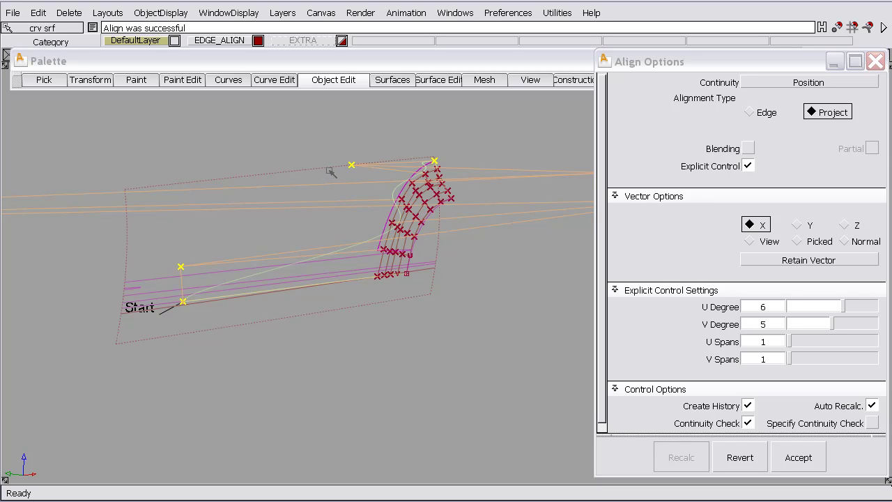
pyautogui.keyDown('alt'); pyautogui.keyDown('shift'); pyautogui.moveTo(89, 417); pyautogui.dragTo(142, 442); pyautogui.keyUp('shift'); pyautogui.keyUp('alt')
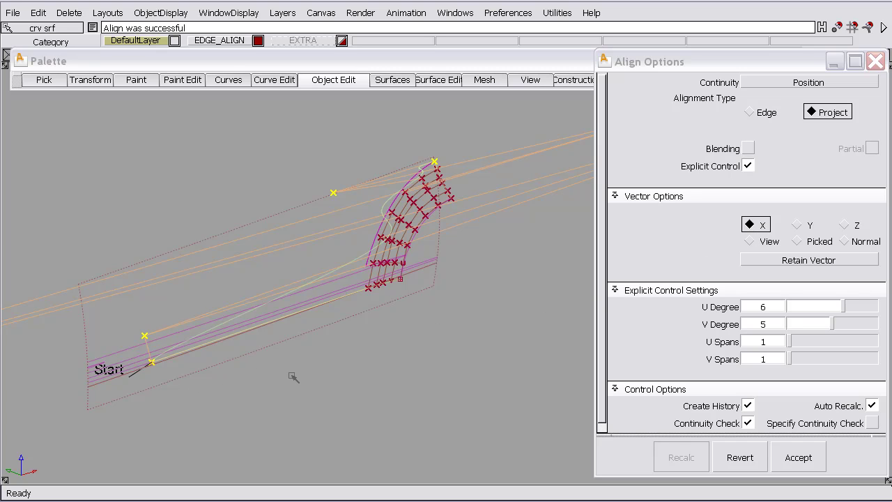
pyautogui.click(800, 225)
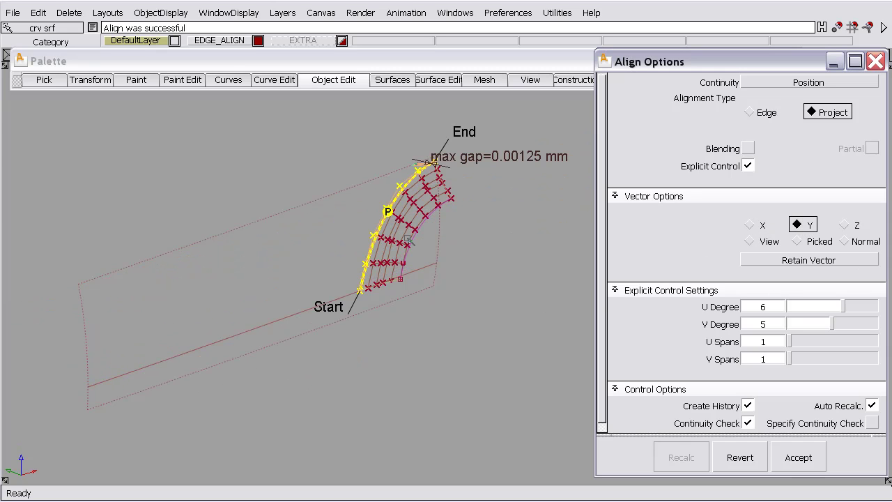
# Select the aligned curved surface and turn on the display of its CVs and hulls.
pyautogui.keyDown('alt'); pyautogui.keyDown('shift'); pyautogui.moveTo(407, 239); pyautogui.dragTo(444, 198, button='right'); pyautogui.keyUp('shift'); pyautogui.keyUp('alt')
pyautogui.keyDown('alt'); pyautogui.keyDown('shift'); pyautogui.moveTo(444, 197); pyautogui.dragTo(446, 247, button='middle'); pyautogui.keyUp('shift'); pyautogui.keyUp('alt')
pyautogui.keyDown('alt'); pyautogui.keyDown('shift'); pyautogui.moveTo(446, 247); pyautogui.dragTo(419, 218); pyautogui.keyUp('shift'); pyautogui.keyUp('alt')
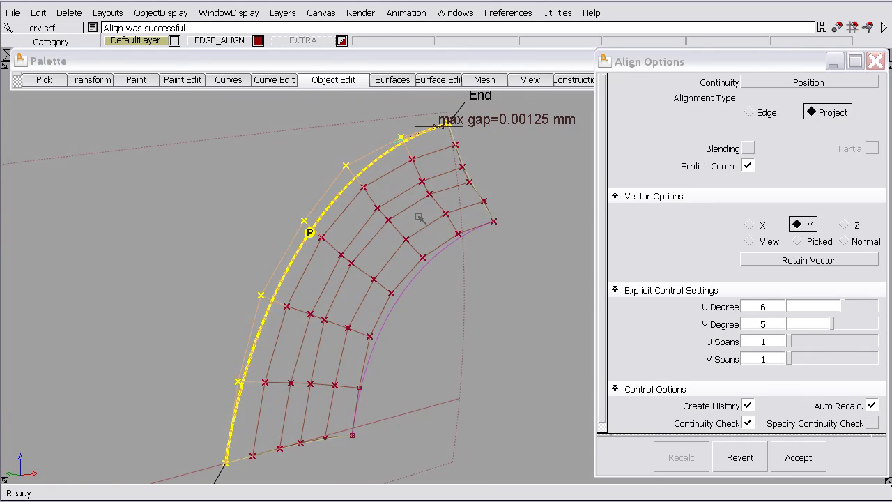
pyautogui.keyDown('alt'); pyautogui.keyDown('shift'); pyautogui.moveTo(420, 224); pyautogui.dragTo(378, 256, button='right'); pyautogui.keyUp('shift'); pyautogui.keyUp('alt')
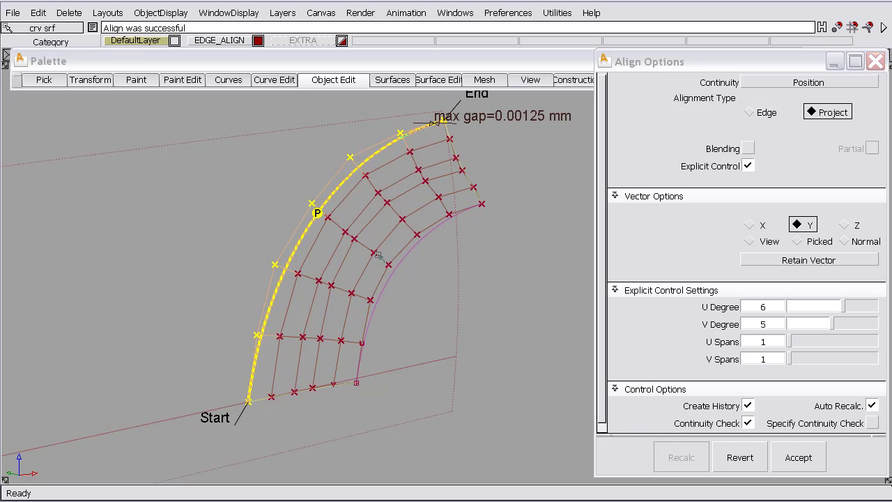
pyautogui.keyDown('alt'); pyautogui.keyDown('shift'); pyautogui.moveTo(378, 256); pyautogui.dragTo(360, 256); pyautogui.keyUp('shift'); pyautogui.keyUp('alt')
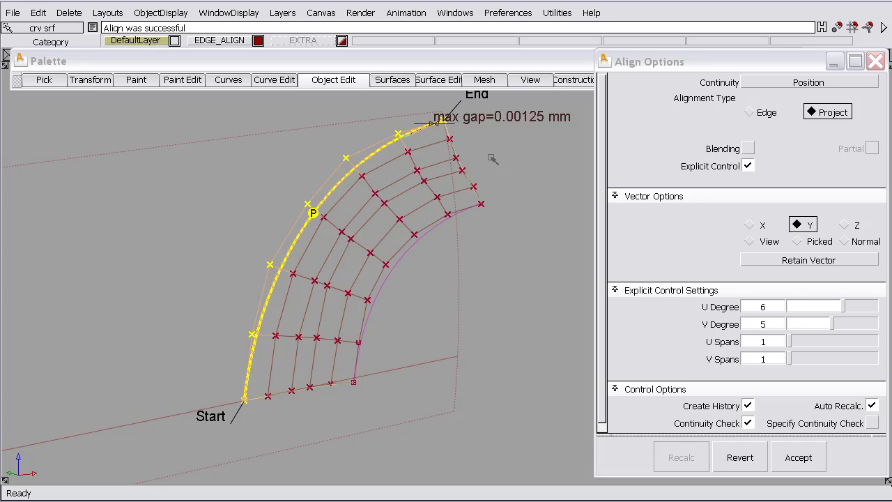
pyautogui.keyDown('ctrl'); pyautogui.keyDown('shift'); pyautogui.moveTo(490, 156); pyautogui.dragTo(491, 133); pyautogui.keyUp('shift'); pyautogui.keyUp('ctrl')
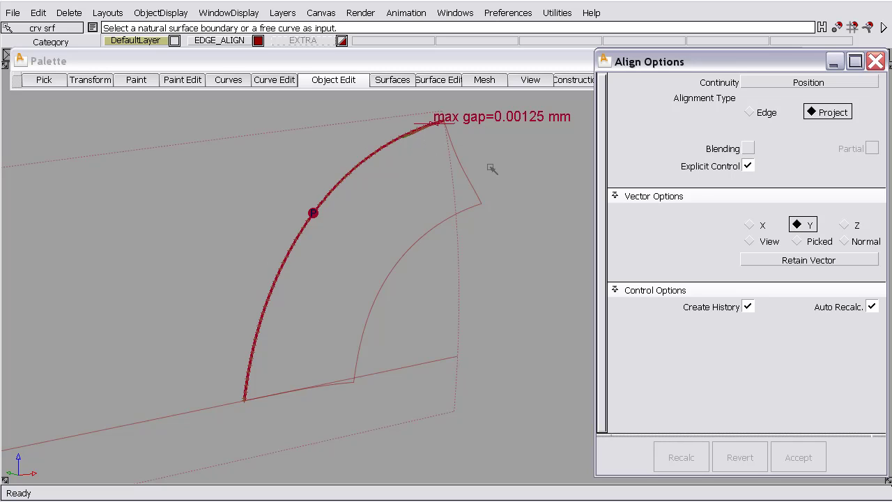
pyautogui.keyDown('ctrl'); pyautogui.keyDown('shift'); pyautogui.moveTo(491, 168); pyautogui.dragTo(462, 169); pyautogui.keyUp('shift'); pyautogui.keyUp('ctrl')
pyautogui.click(462, 174)
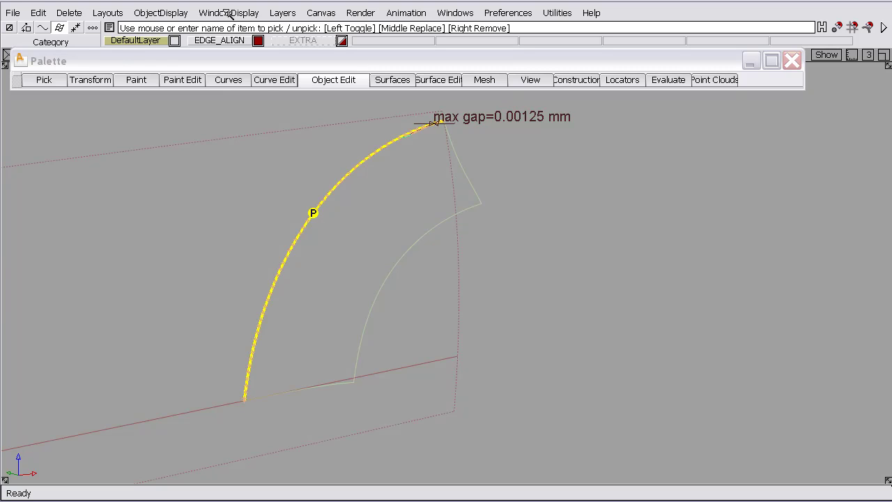
pyautogui.click(160, 12)
pyautogui.click(165, 33)
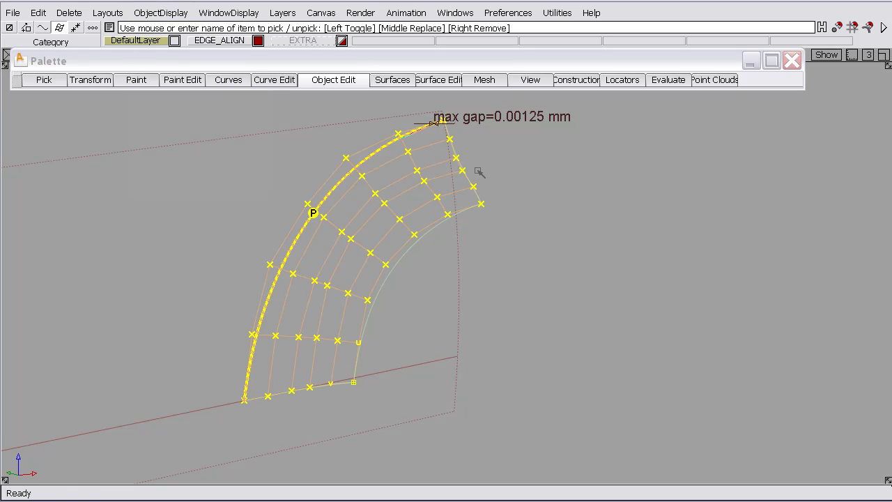
# Clear the selection and show the control panel.
pyautogui.keyDown('ctrl'); pyautogui.keyDown('shift'); pyautogui.moveTo(478, 171); pyautogui.dragTo(468, 121); pyautogui.keyUp('shift'); pyautogui.keyUp('ctrl')
pyautogui.click(455, 12)
pyautogui.click(471, 62)
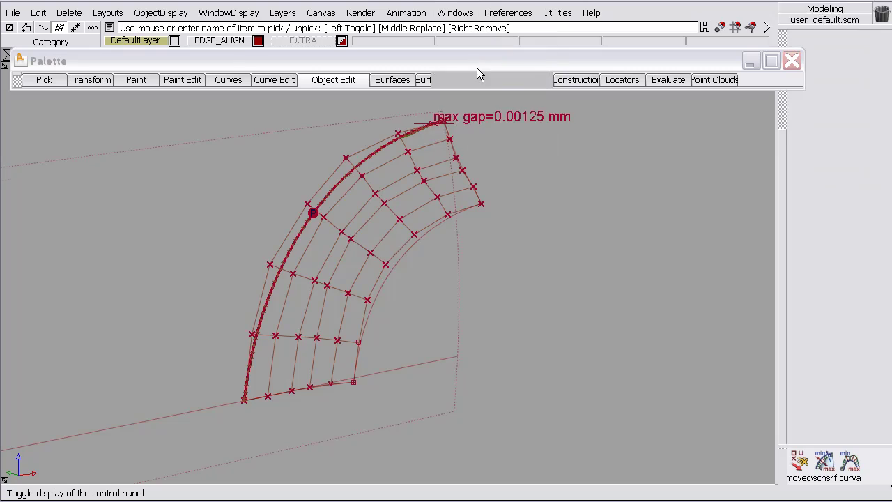
# Start CV Move and configure it to work on whole hulls in SLIDE mode.
pyautogui.click(799, 462)
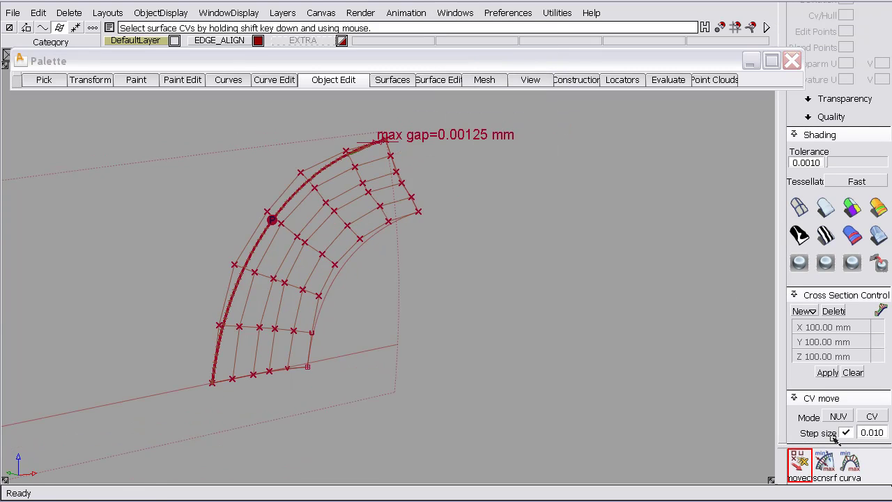
pyautogui.keyDown('alt'); pyautogui.keyDown('shift'); pyautogui.moveTo(326, 227); pyautogui.dragTo(416, 223); pyautogui.keyUp('shift'); pyautogui.keyUp('alt')
pyautogui.keyDown('alt'); pyautogui.keyDown('shift'); pyautogui.moveTo(416, 223); pyautogui.dragTo(382, 240, button='middle'); pyautogui.keyUp('shift'); pyautogui.keyUp('alt')
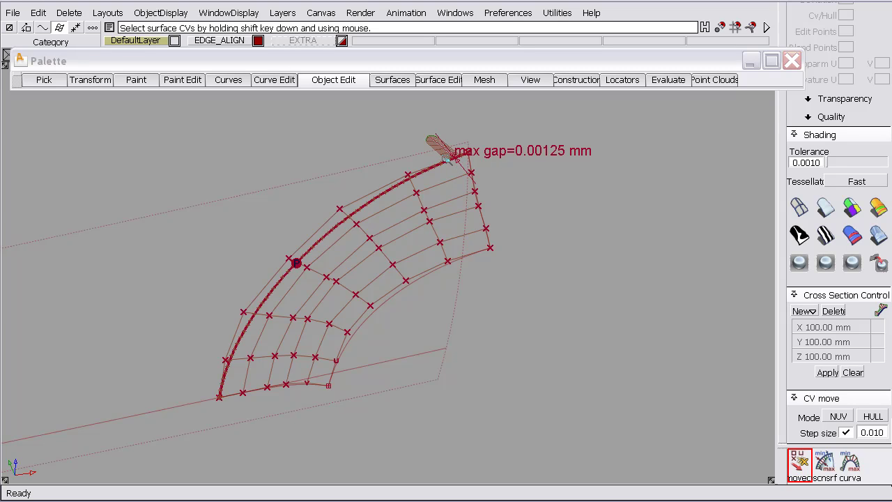
pyautogui.click(839, 417)
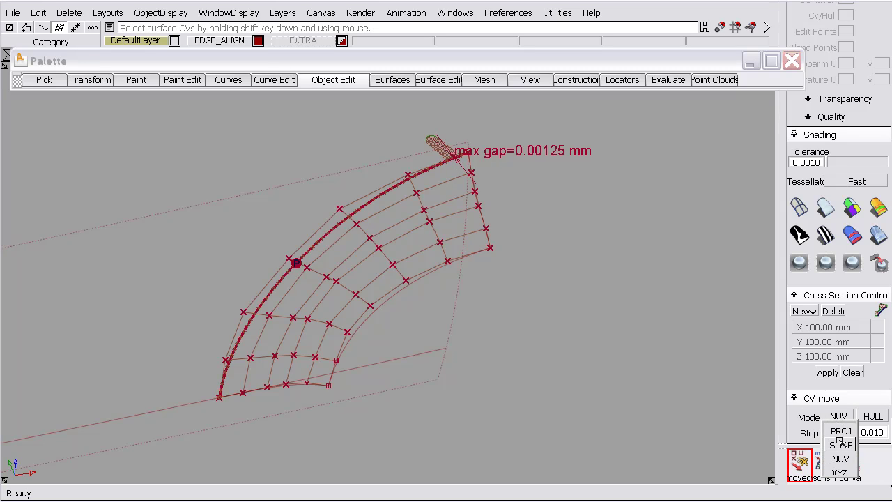
pyautogui.click(839, 391)
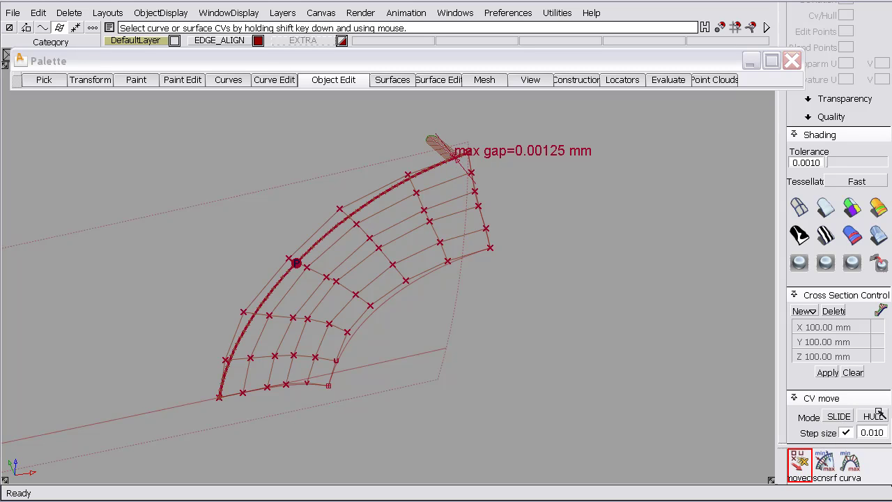
# Select the third cross hull from the curved surface's upper end and slide it along the surface.
pyautogui.keyDown('shift'); pyautogui.click(351, 217); pyautogui.keyUp('shift')
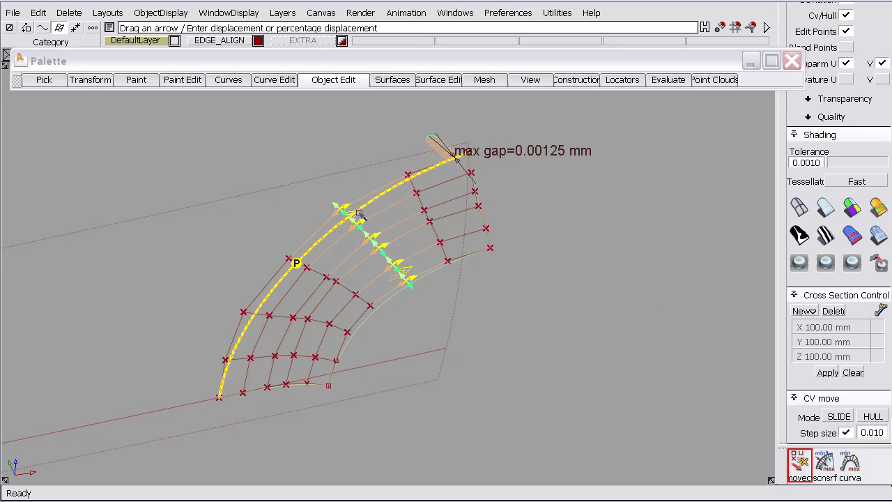
pyautogui.keyDown('alt'); pyautogui.keyDown('shift'); pyautogui.moveTo(355, 211); pyautogui.dragTo(338, 213); pyautogui.keyUp('shift'); pyautogui.keyUp('alt')
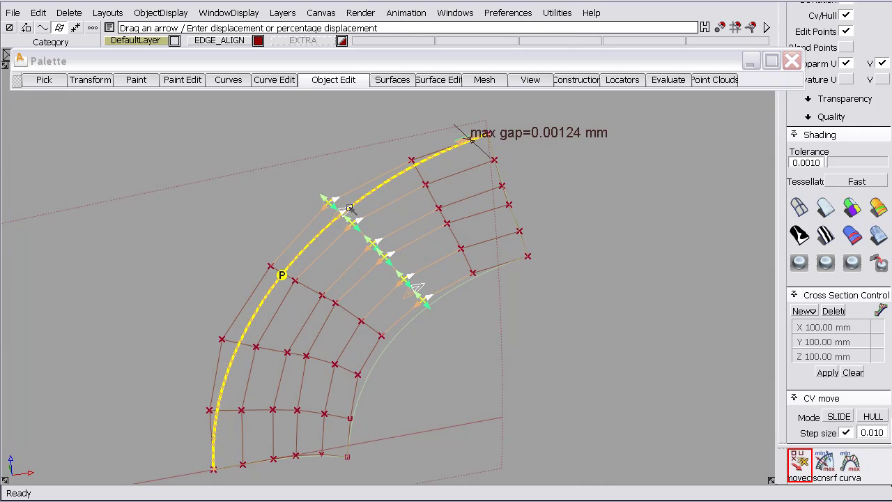
pyautogui.moveTo(350, 208); pyautogui.dragTo(379, 187)
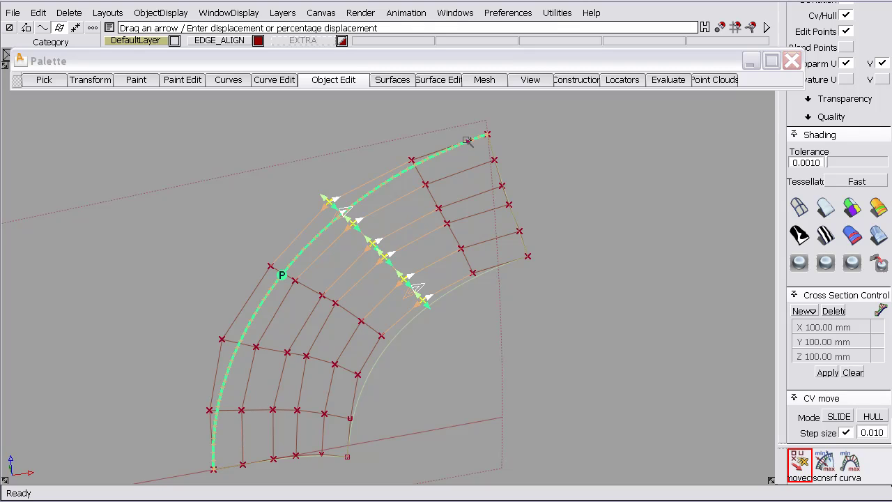
# Reopen the curved surface's alignment for editing through its construction history.
pyautogui.keyDown('alt'); pyautogui.keyDown('shift'); pyautogui.moveTo(335, 186); pyautogui.dragTo(296, 230, button='right'); pyautogui.keyUp('shift'); pyautogui.keyUp('alt')
pyautogui.keyDown('alt'); pyautogui.keyDown('shift'); pyautogui.moveTo(297, 230); pyautogui.dragTo(330, 189); pyautogui.keyUp('shift'); pyautogui.keyUp('alt')
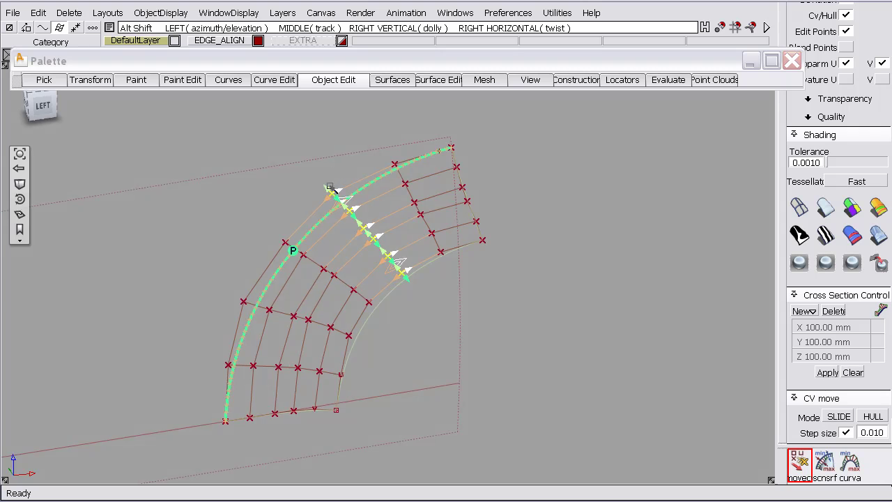
pyautogui.keyDown('alt'); pyautogui.keyDown('shift'); pyautogui.moveTo(320, 198); pyautogui.dragTo(382, 171, button='middle'); pyautogui.keyUp('shift'); pyautogui.keyUp('alt')
pyautogui.keyDown('alt'); pyautogui.keyDown('shift'); pyautogui.moveTo(382, 171); pyautogui.dragTo(306, 143); pyautogui.keyUp('shift'); pyautogui.keyUp('alt')
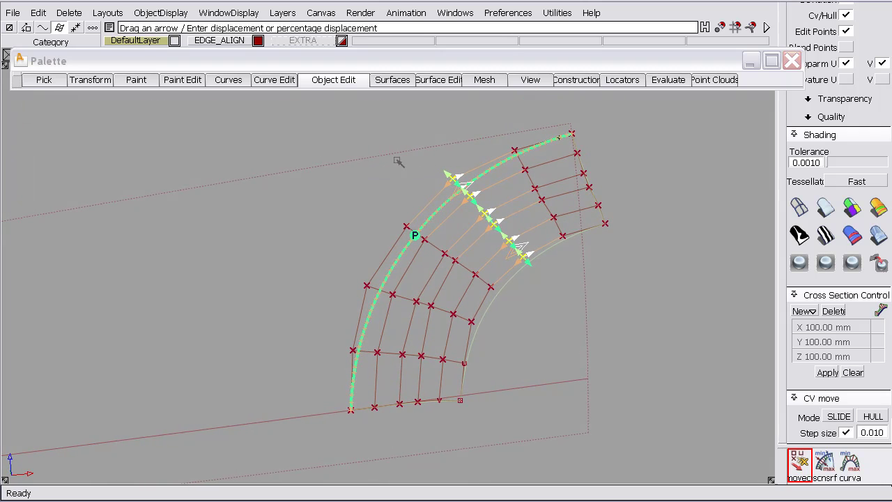
pyautogui.keyDown('ctrl'); pyautogui.keyDown('shift'); pyautogui.moveTo(397, 160); pyautogui.dragTo(393, 149); pyautogui.keyUp('shift'); pyautogui.keyUp('ctrl')
pyautogui.keyDown('ctrl'); pyautogui.keyDown('shift'); pyautogui.moveTo(392, 149); pyautogui.dragTo(392, 168, button='middle'); pyautogui.keyUp('shift'); pyautogui.keyUp('ctrl')
pyautogui.keyDown('ctrl'); pyautogui.keyDown('shift'); pyautogui.moveTo(393, 168); pyautogui.dragTo(392, 180); pyautogui.keyUp('shift'); pyautogui.keyUp('ctrl')
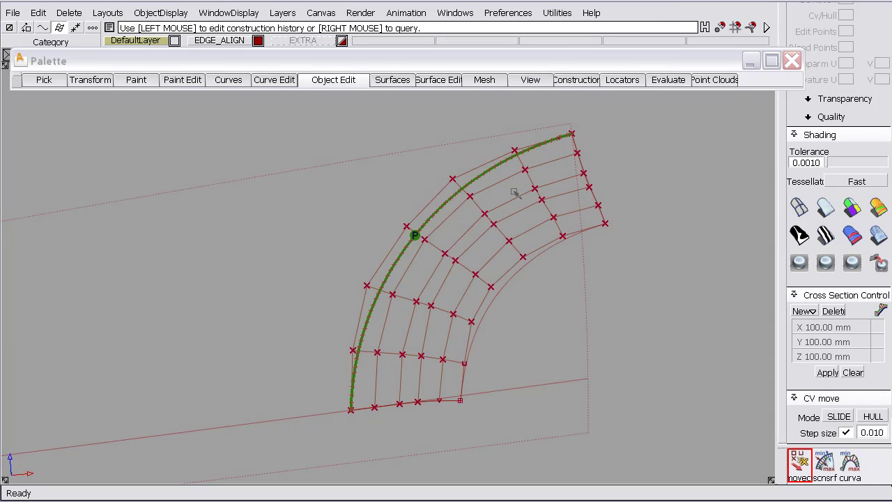
pyautogui.click(543, 167)
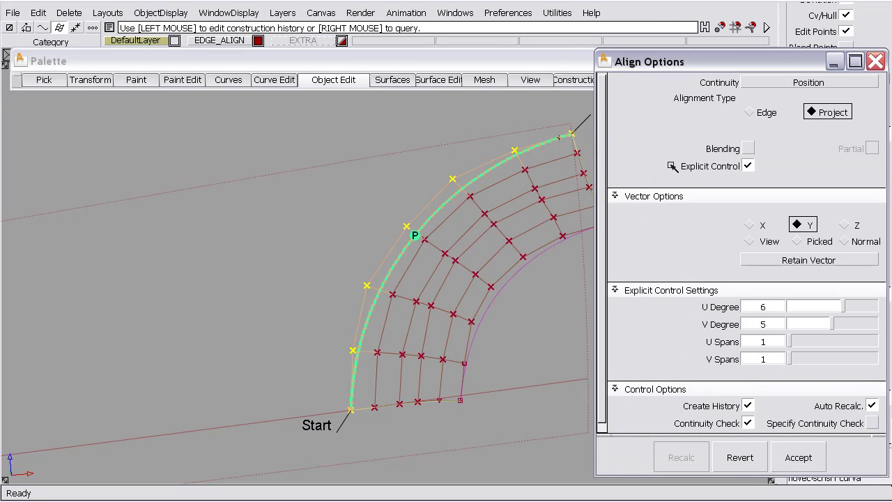
# Enable Specify Continuity Check for the alignment and set the continuity check type to Curvature.
pyautogui.click(871, 423)
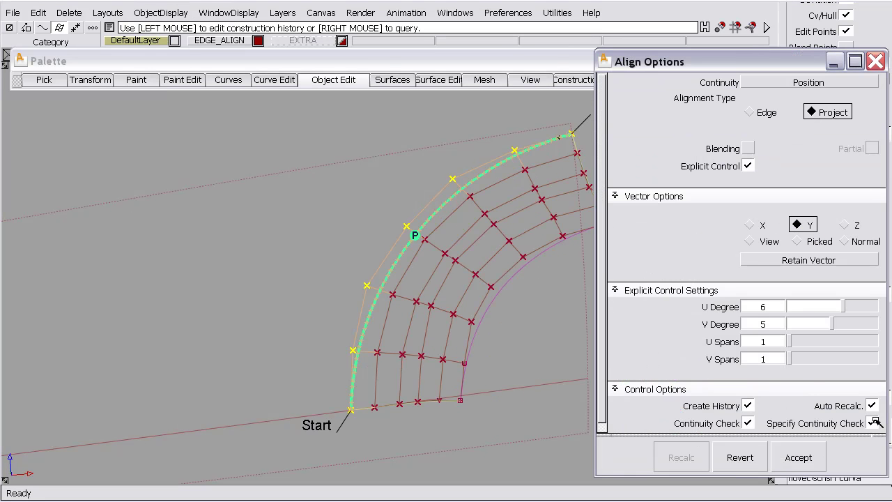
pyautogui.scroll(-2, 602, 372)
pyautogui.click(809, 414)
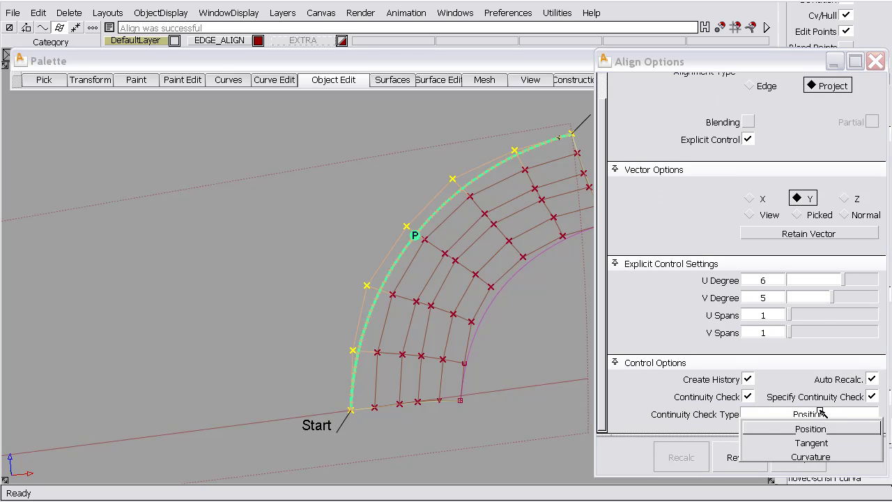
pyautogui.click(810, 456)
pyautogui.keyDown('alt'); pyautogui.keyDown('shift'); pyautogui.moveTo(441, 209); pyautogui.dragTo(421, 209, button='middle'); pyautogui.keyUp('shift'); pyautogui.keyUp('alt')
pyautogui.keyDown('alt'); pyautogui.keyDown('shift'); pyautogui.moveTo(421, 210); pyautogui.dragTo(473, 177); pyautogui.keyUp('shift'); pyautogui.keyUp('alt')
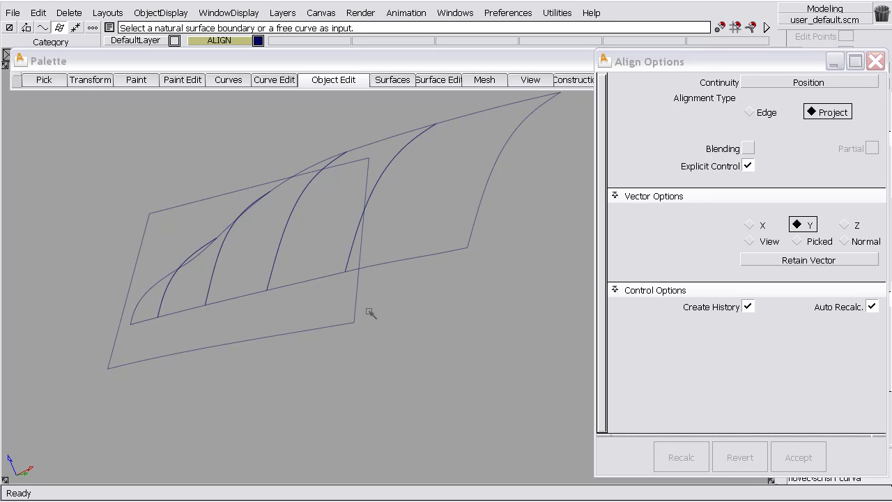
# Apply multi-color diagnostic shading and examine from several angles where the curved strips cross the large flat surface.
pyautogui.keyDown('alt'); pyautogui.keyDown('shift'); pyautogui.moveTo(292, 313); pyautogui.dragTo(336, 103); pyautogui.keyUp('shift'); pyautogui.keyUp('alt')
pyautogui.click(161, 11)
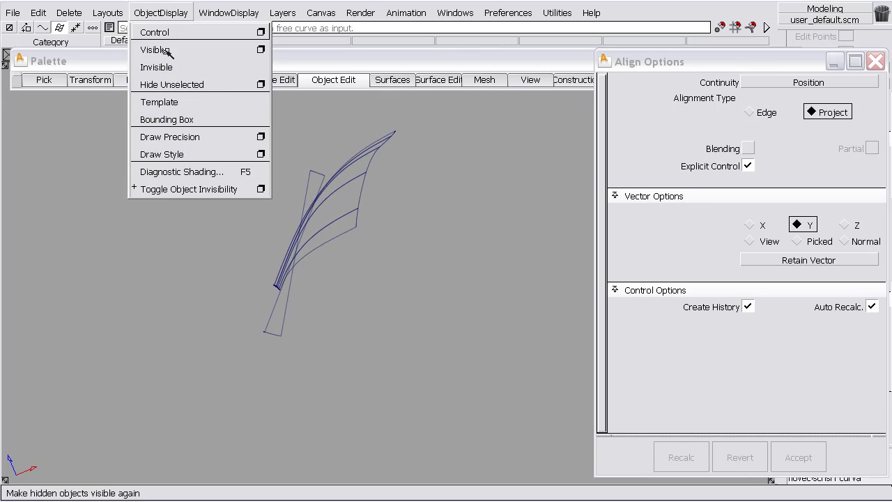
pyautogui.click(139, 171)
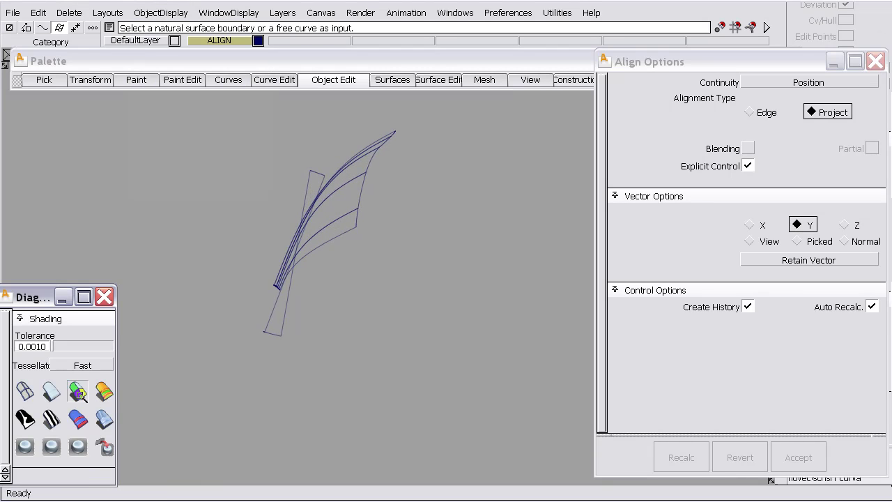
pyautogui.click(78, 392)
pyautogui.moveTo(319, 283)
pyautogui.keyDown('alt'); pyautogui.keyDown('shift'); pyautogui.mouseDown()
pyautogui.moveTo(303, 291)
pyautogui.moveTo(149, 270)
pyautogui.moveTo(327, 283)
pyautogui.mouseUp(); pyautogui.keyUp('shift'); pyautogui.keyUp('alt')
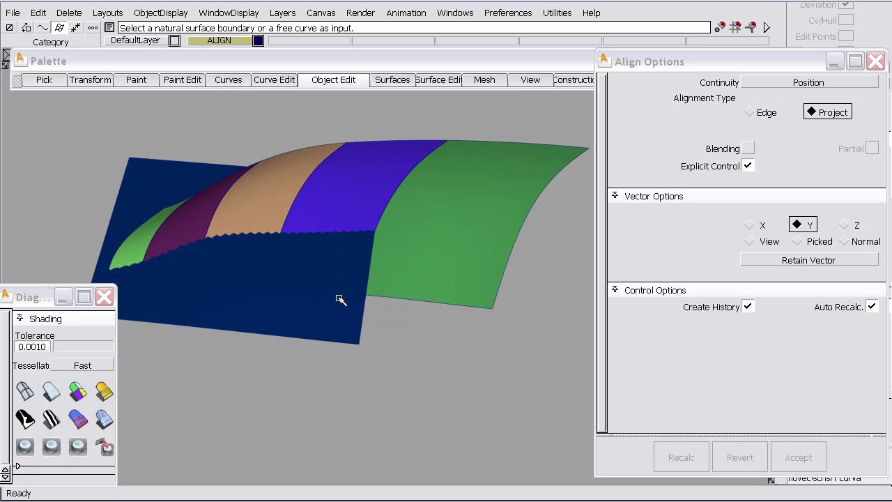
pyautogui.keyDown('alt'); pyautogui.keyDown('shift'); pyautogui.moveTo(300, 279); pyautogui.dragTo(567, 262); pyautogui.keyUp('shift'); pyautogui.keyUp('alt')
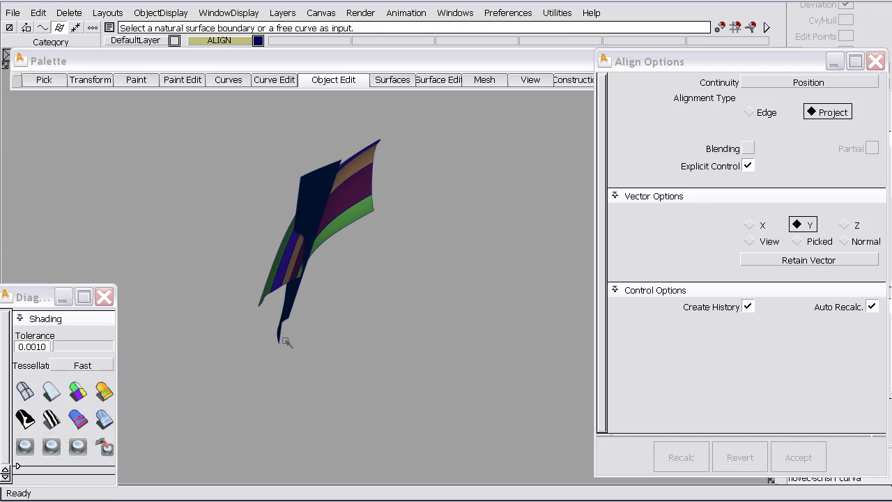
pyautogui.keyDown('alt'); pyautogui.keyDown('shift'); pyautogui.moveTo(277, 313); pyautogui.dragTo(282, 373); pyautogui.keyUp('shift'); pyautogui.keyUp('alt')
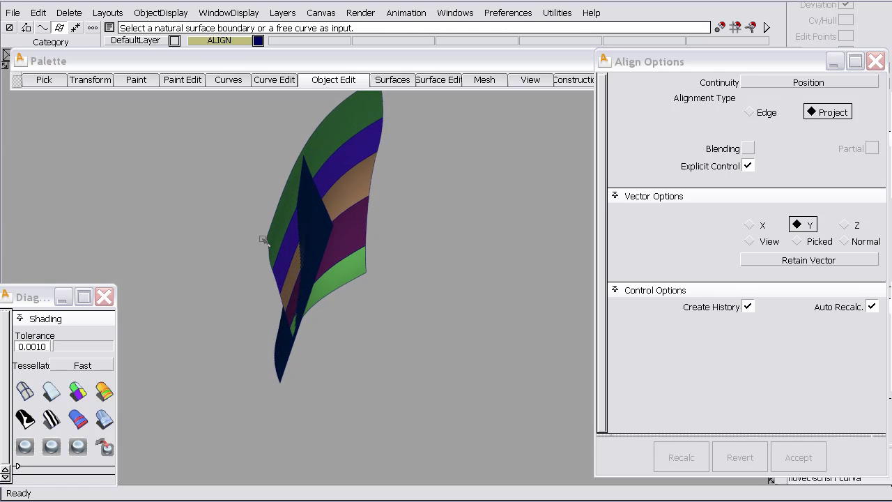
pyautogui.moveTo(261, 295)
pyautogui.keyDown('alt'); pyautogui.keyDown('shift'); pyautogui.mouseDown()
pyautogui.moveTo(237, 269)
pyautogui.moveTo(223, 271)
pyautogui.moveTo(272, 303)
pyautogui.mouseUp(); pyautogui.keyUp('shift'); pyautogui.keyUp('alt')
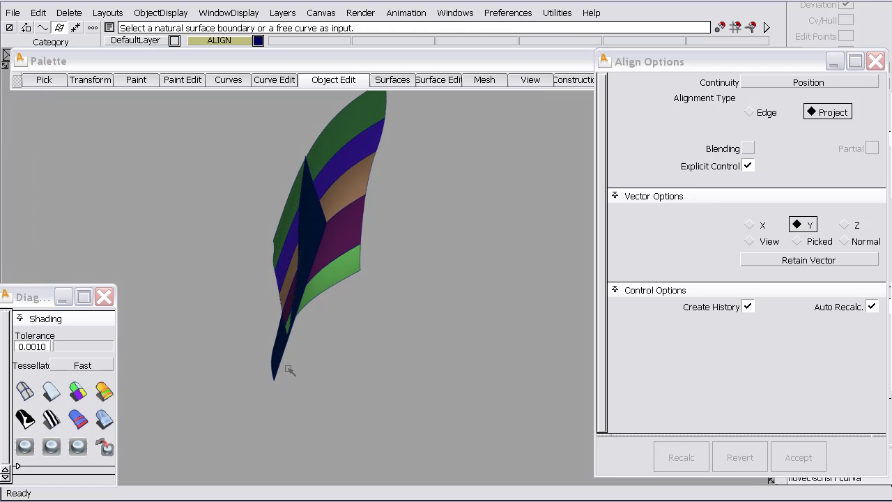
pyautogui.keyDown('alt'); pyautogui.keyDown('shift'); pyautogui.moveTo(313, 297); pyautogui.dragTo(355, 164); pyautogui.keyUp('shift'); pyautogui.keyUp('alt')
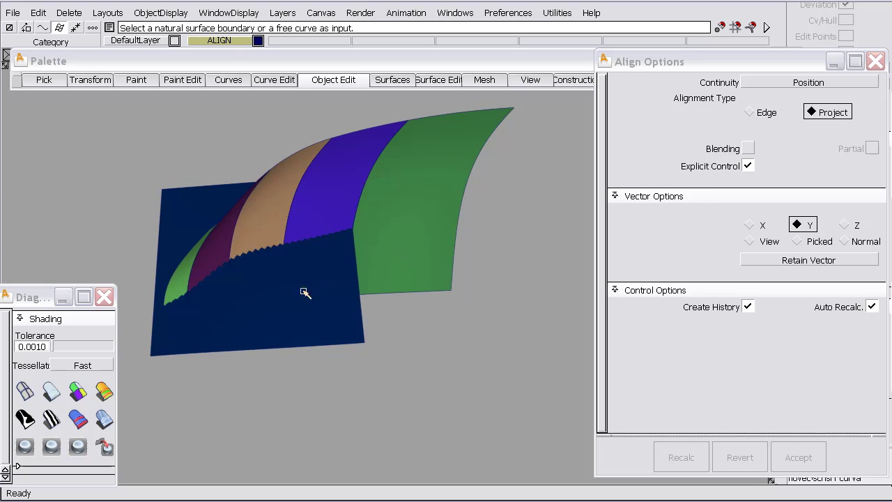
# Turn off the diagnostic shading to return the surfaces to wireframe and close the shading options.
pyautogui.click(104, 297)
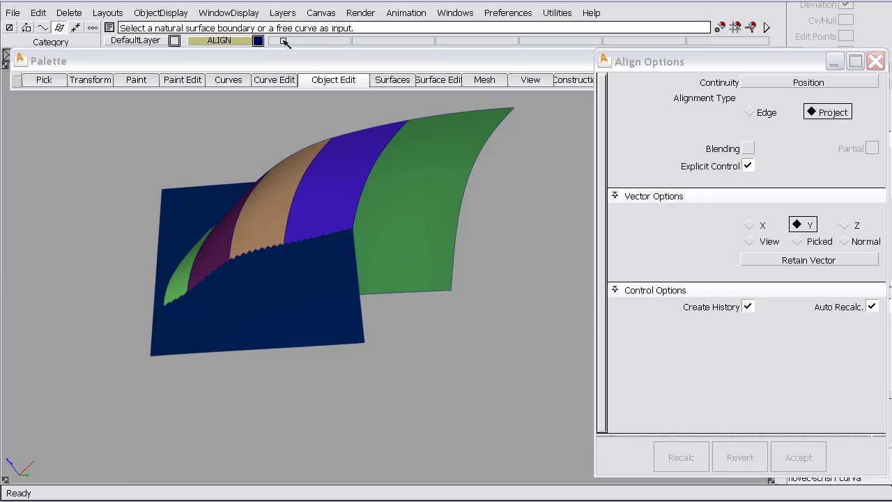
pyautogui.click(244, 14)
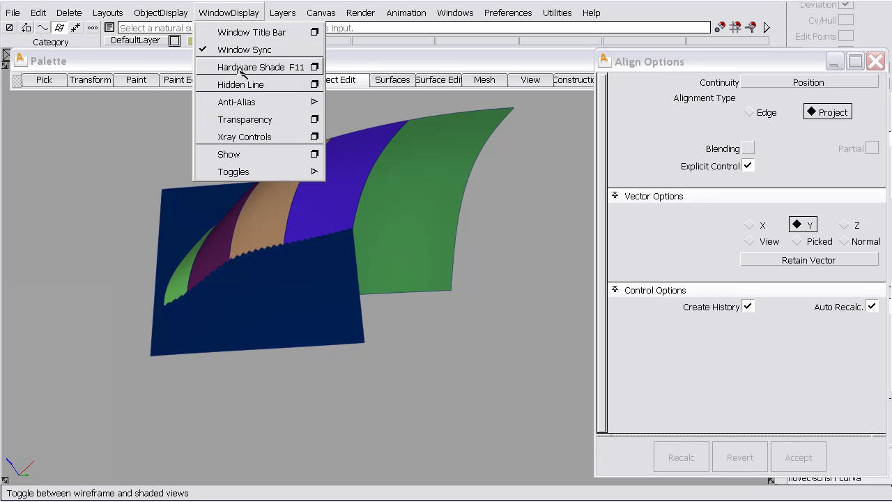
pyautogui.click(168, 14)
pyautogui.click(180, 172)
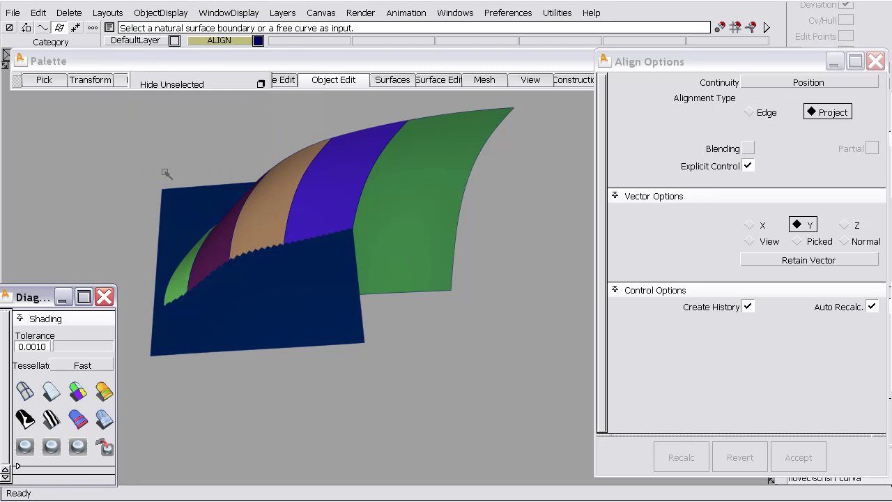
pyautogui.click(25, 390)
pyautogui.click(105, 297)
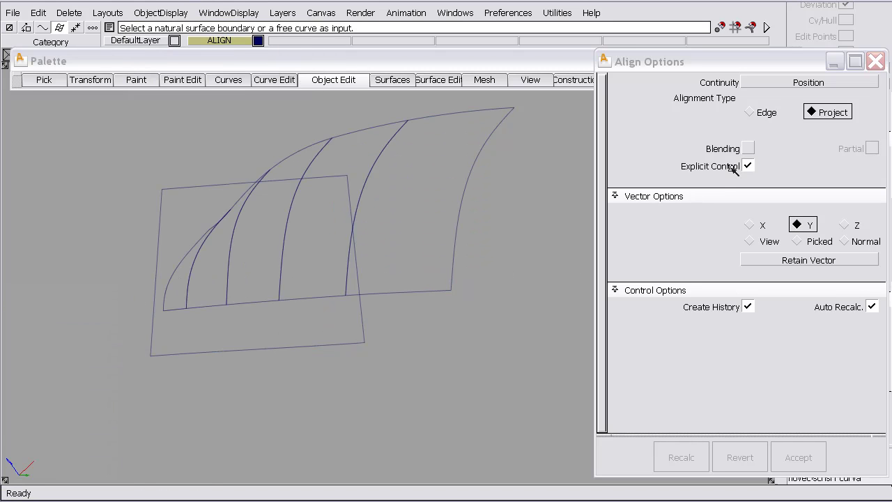
# Try to align the fourth strip's lower boundary to the large flat surface with Project along Y, and inspect the boundary's projection direction.
pyautogui.click(318, 298)
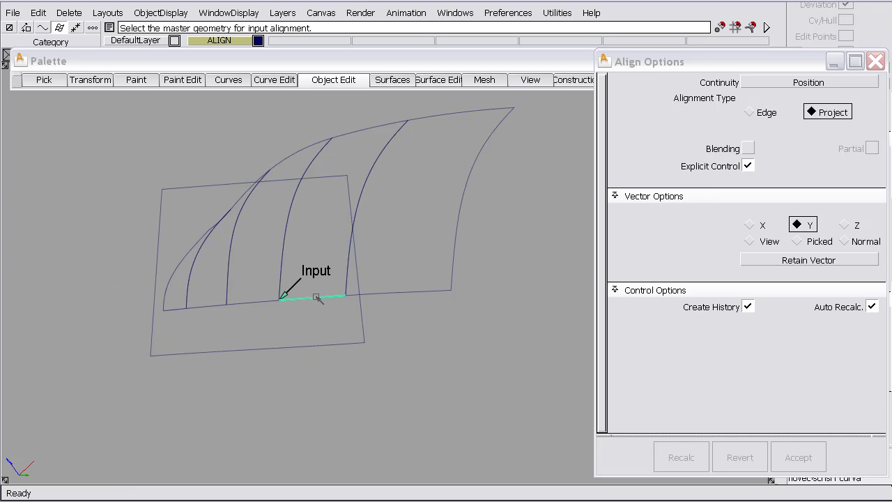
pyautogui.click(326, 347)
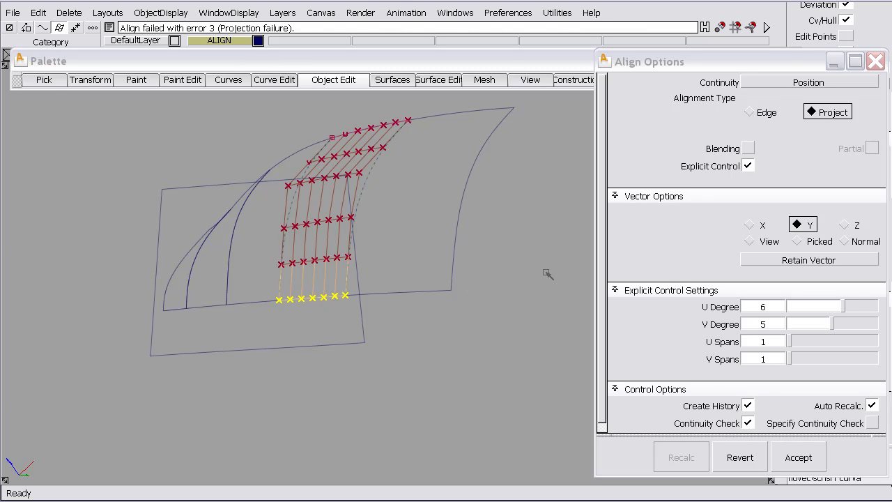
pyautogui.keyDown('alt'); pyautogui.keyDown('shift'); pyautogui.moveTo(548, 274); pyautogui.dragTo(265, 149); pyautogui.keyUp('shift'); pyautogui.keyUp('alt')
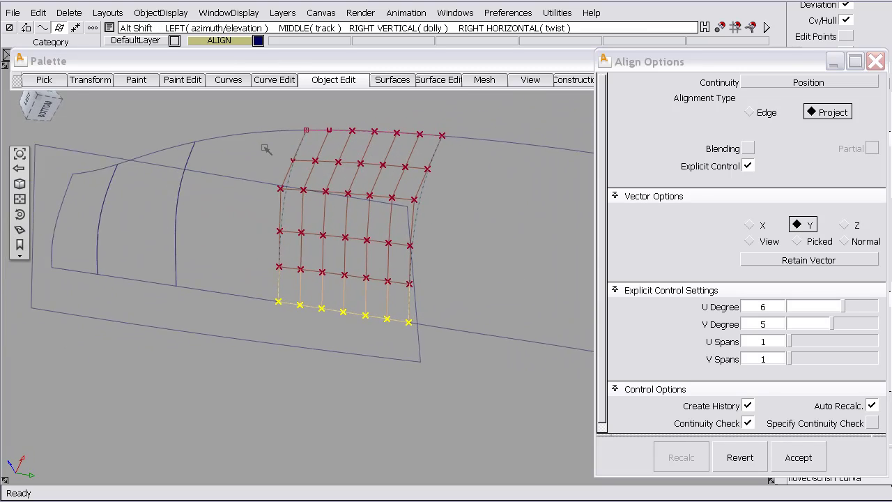
pyautogui.keyDown('alt'); pyautogui.keyDown('shift'); pyautogui.moveTo(265, 148); pyautogui.dragTo(243, 155, button='middle'); pyautogui.keyUp('shift'); pyautogui.keyUp('alt')
pyautogui.keyDown('alt'); pyautogui.keyDown('shift'); pyautogui.moveTo(417, 203); pyautogui.dragTo(396, 114, button='right'); pyautogui.keyUp('shift'); pyautogui.keyUp('alt')
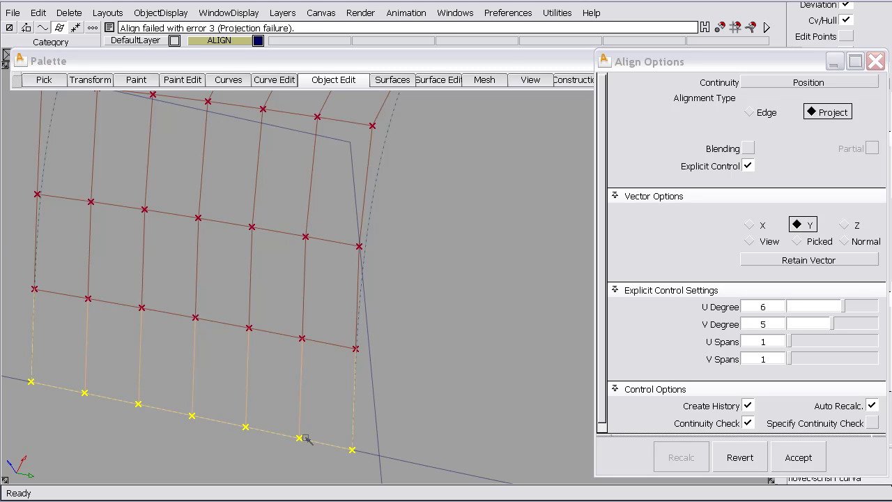
pyautogui.keyDown('alt'); pyautogui.keyDown('shift'); pyautogui.moveTo(319, 328); pyautogui.dragTo(323, 440, button='right'); pyautogui.keyUp('shift'); pyautogui.keyUp('alt')
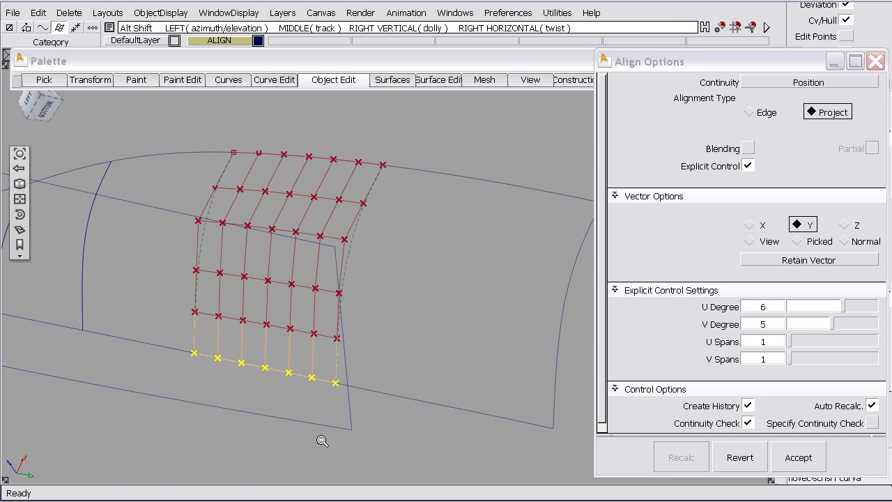
pyautogui.keyDown('alt'); pyautogui.keyDown('shift'); pyautogui.moveTo(336, 390); pyautogui.dragTo(389, 352, button='middle'); pyautogui.keyUp('shift'); pyautogui.keyUp('alt')
pyautogui.keyDown('alt'); pyautogui.keyDown('shift'); pyautogui.moveTo(389, 351); pyautogui.dragTo(436, 302); pyautogui.keyUp('shift'); pyautogui.keyUp('alt')
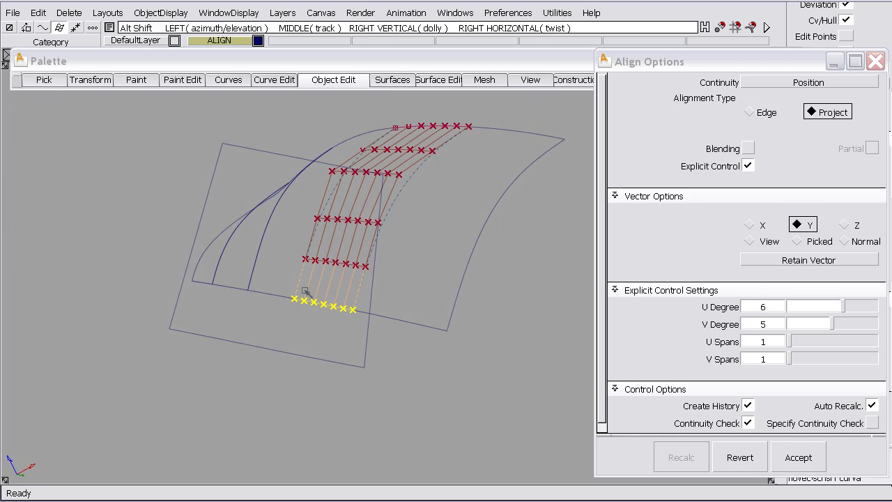
pyautogui.keyDown('alt'); pyautogui.keyDown('shift'); pyautogui.moveTo(492, 288); pyautogui.dragTo(305, 330); pyautogui.keyUp('shift'); pyautogui.keyUp('alt')
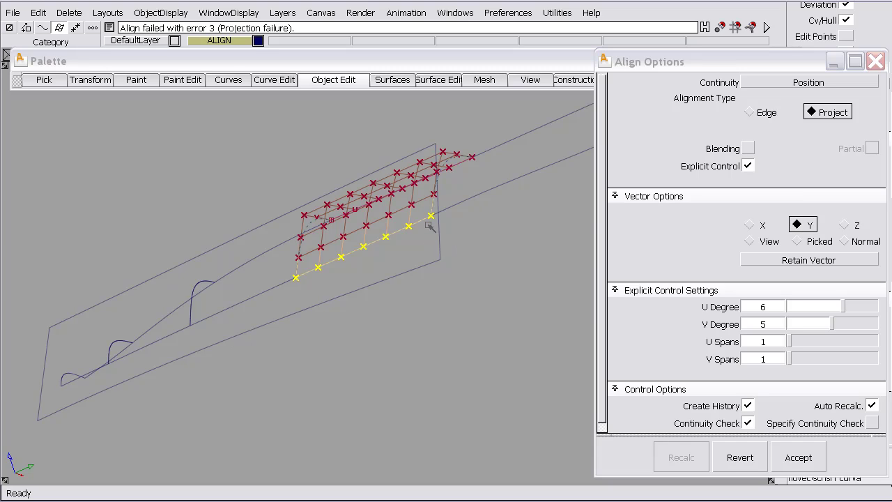
# Try the Z projection vector for the strip's alignment, and switch it to X.
pyautogui.click(846, 224)
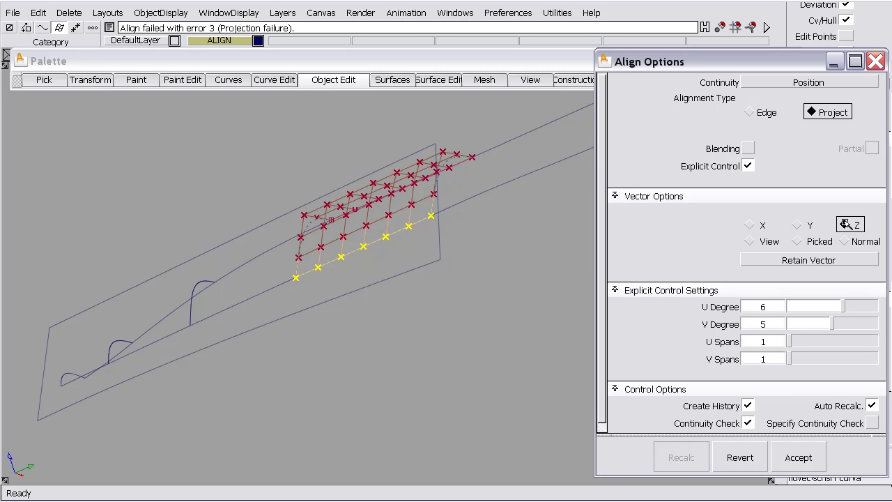
pyautogui.click(750, 226)
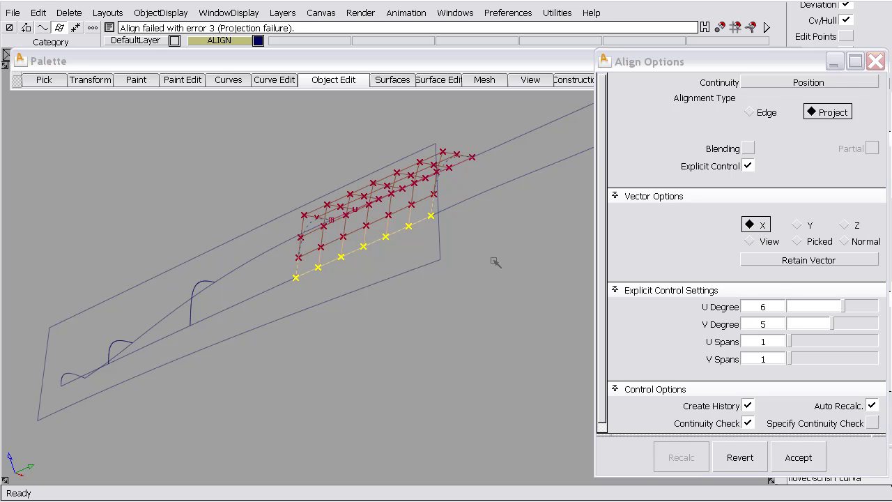
pyautogui.keyDown('alt'); pyautogui.keyDown('shift'); pyautogui.moveTo(495, 259); pyautogui.dragTo(587, 158); pyautogui.keyUp('shift'); pyautogui.keyUp('alt')
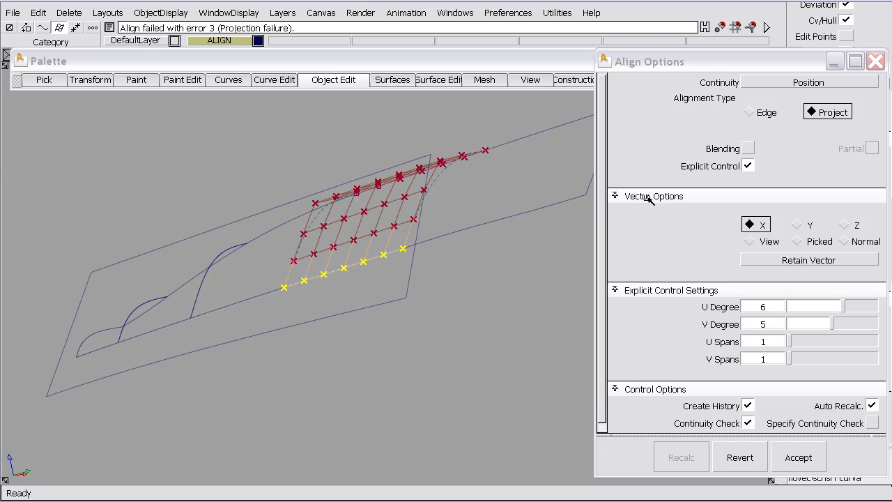
# Switch the fourth strip's projection vector to Normal, examine the boundary on the large flat surface, and set the continuity to Curvature.
pyautogui.click(845, 239)
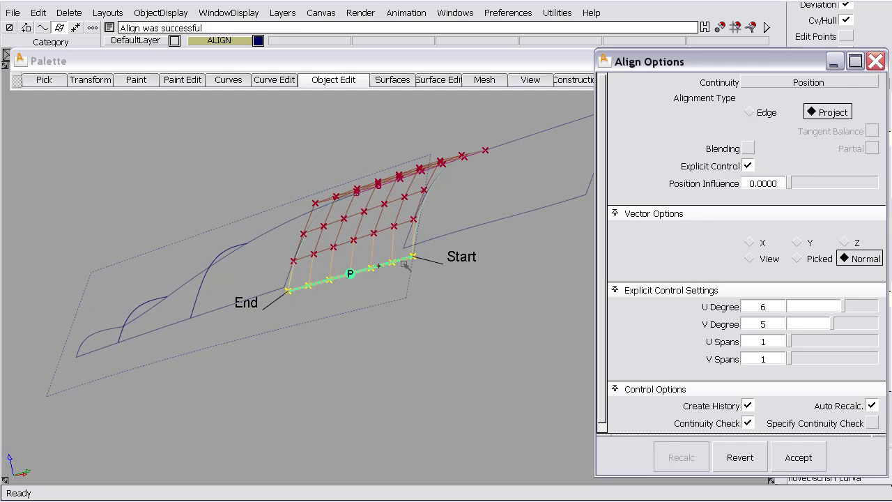
pyautogui.keyDown('alt'); pyautogui.keyDown('shift'); pyautogui.moveTo(400, 291); pyautogui.dragTo(402, 315); pyautogui.keyUp('shift'); pyautogui.keyUp('alt')
pyautogui.keyDown('alt'); pyautogui.keyDown('shift'); pyautogui.moveTo(402, 315); pyautogui.dragTo(364, 239, button='right'); pyautogui.keyUp('shift'); pyautogui.keyUp('alt')
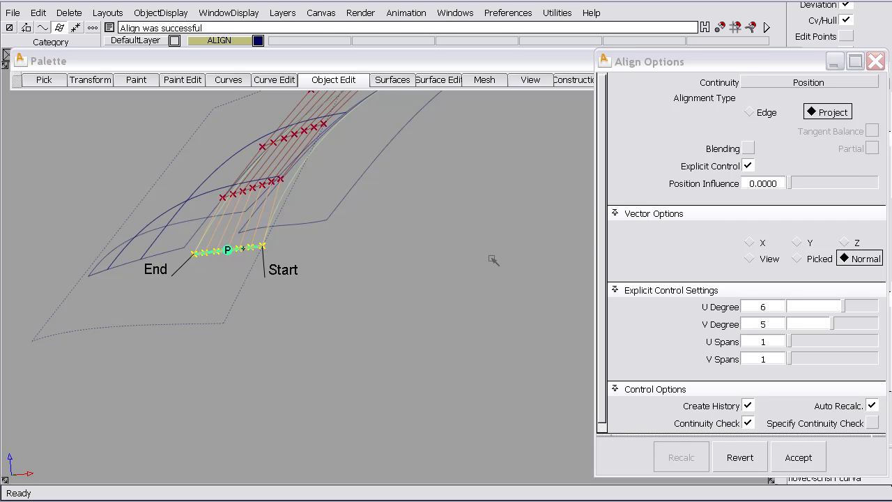
pyautogui.keyDown('alt'); pyautogui.keyDown('shift'); pyautogui.moveTo(467, 252); pyautogui.dragTo(432, 245); pyautogui.keyUp('shift'); pyautogui.keyUp('alt')
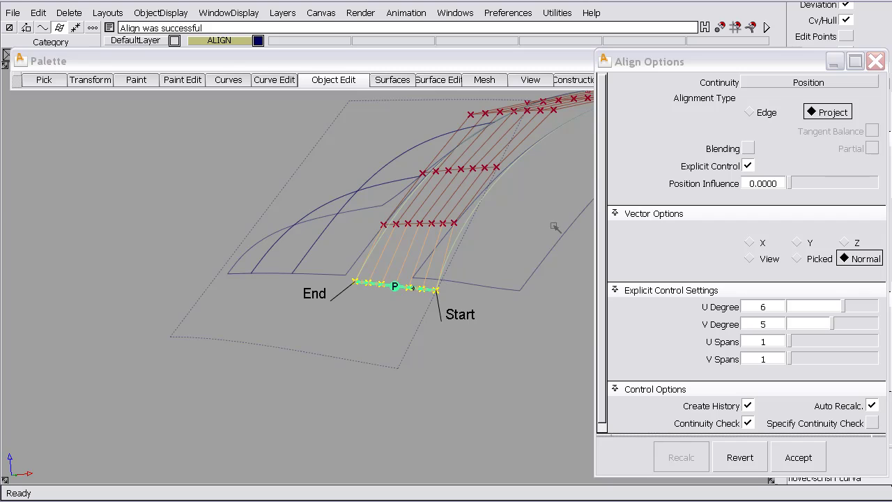
pyautogui.click(807, 83)
pyautogui.click(803, 98)
# Align the lower boundaries of the other three strips to the large flat surface using Project with the Normal vector and Curvature continuity.
pyautogui.keyDown('alt'); pyautogui.keyDown('shift'); pyautogui.moveTo(552, 211); pyautogui.dragTo(519, 203); pyautogui.keyUp('shift'); pyautogui.keyUp('alt')
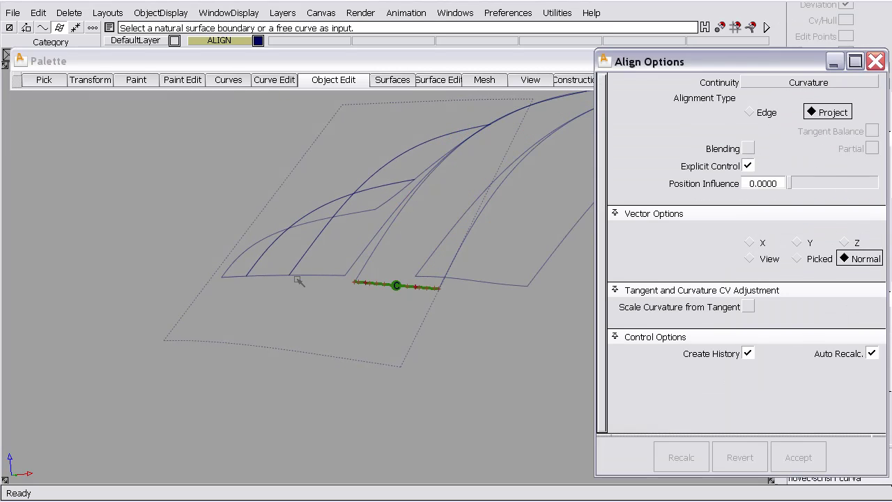
pyautogui.click(305, 277)
pyautogui.click(306, 278)
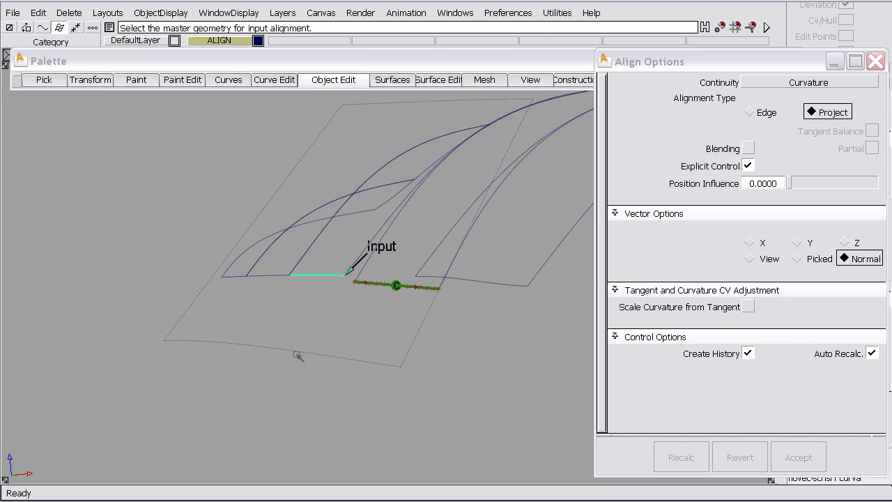
pyautogui.keyDown('alt'); pyautogui.keyDown('shift'); pyautogui.moveTo(352, 308); pyautogui.dragTo(322, 289, button='middle'); pyautogui.keyUp('shift'); pyautogui.keyUp('alt')
pyautogui.keyDown('ctrl'); pyautogui.keyDown('shift'); pyautogui.moveTo(279, 311); pyautogui.dragTo(279, 272); pyautogui.keyUp('shift'); pyautogui.keyUp('ctrl')
pyautogui.click(239, 334)
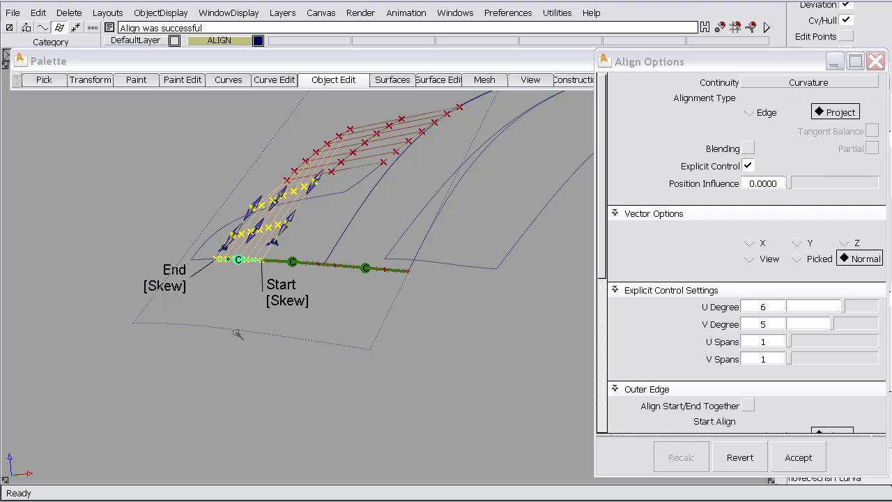
pyautogui.click(224, 285)
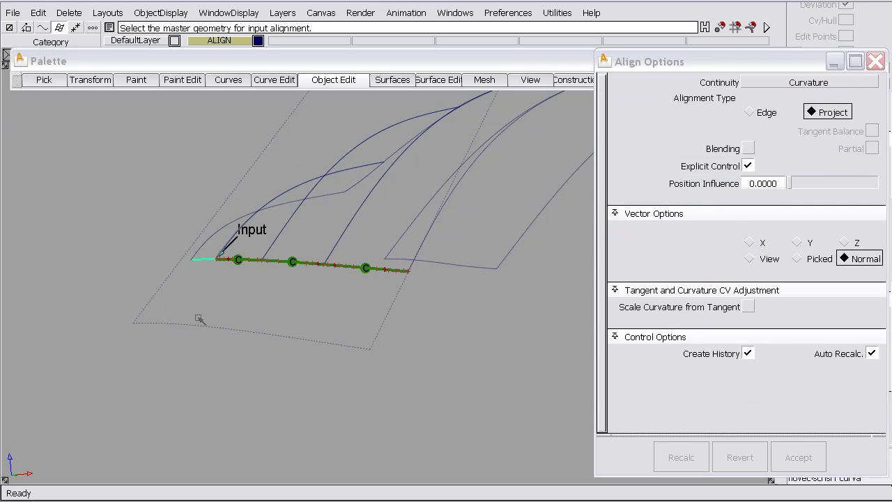
pyautogui.click(198, 326)
pyautogui.click(260, 247)
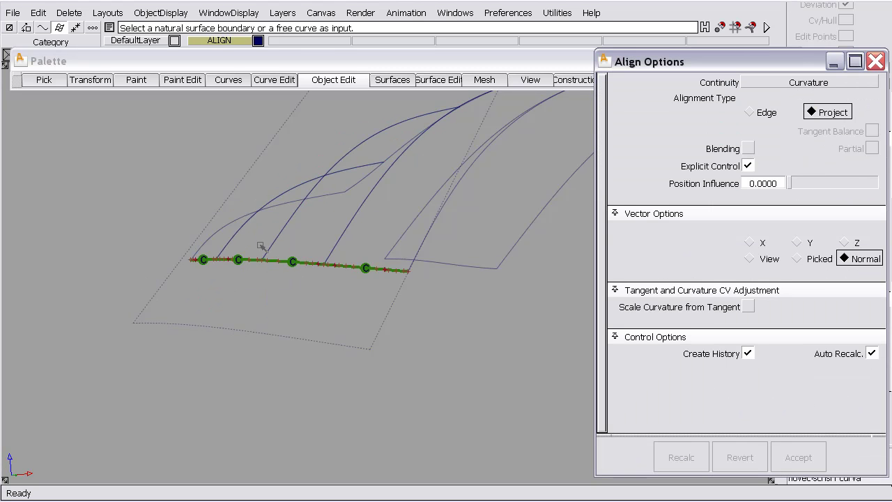
# Align the side edge of the fifth, unaligned strip to the adjacent fourth strip using the Edge alignment type with Curvature continuity.
pyautogui.keyDown('alt'); pyautogui.keyDown('shift'); pyautogui.moveTo(381, 219); pyautogui.dragTo(311, 279); pyautogui.keyUp('shift'); pyautogui.keyUp('alt')
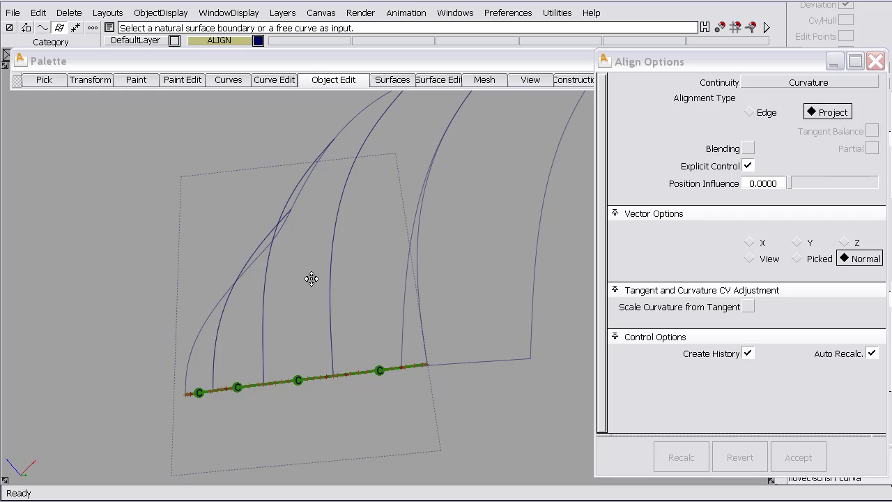
pyautogui.keyDown('alt'); pyautogui.keyDown('shift'); pyautogui.click(423, 364); pyautogui.keyUp('shift'); pyautogui.keyUp('alt')
pyautogui.keyDown('alt'); pyautogui.keyDown('shift'); pyautogui.moveTo(430, 403); pyautogui.dragTo(248, 255); pyautogui.keyUp('shift'); pyautogui.keyUp('alt')
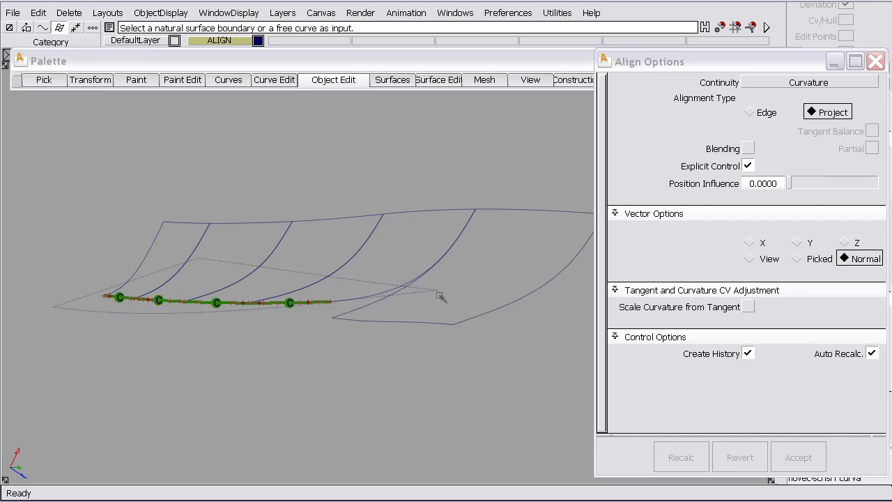
pyautogui.keyDown('alt'); pyautogui.keyDown('shift'); pyautogui.moveTo(366, 295); pyautogui.dragTo(324, 308); pyautogui.keyUp('shift'); pyautogui.keyUp('alt')
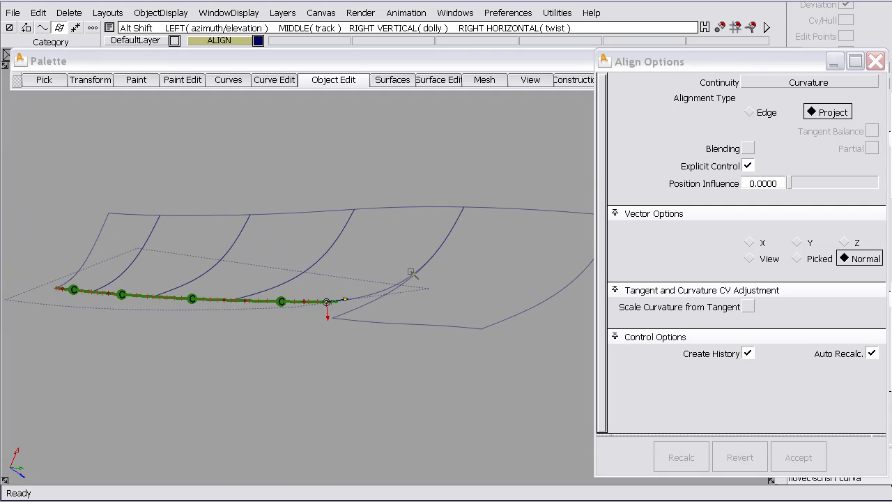
pyautogui.click(747, 112)
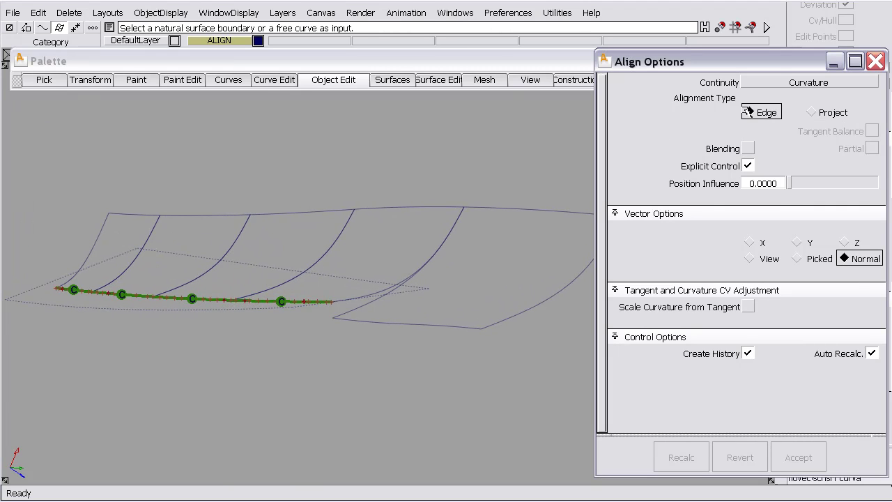
pyautogui.click(358, 313)
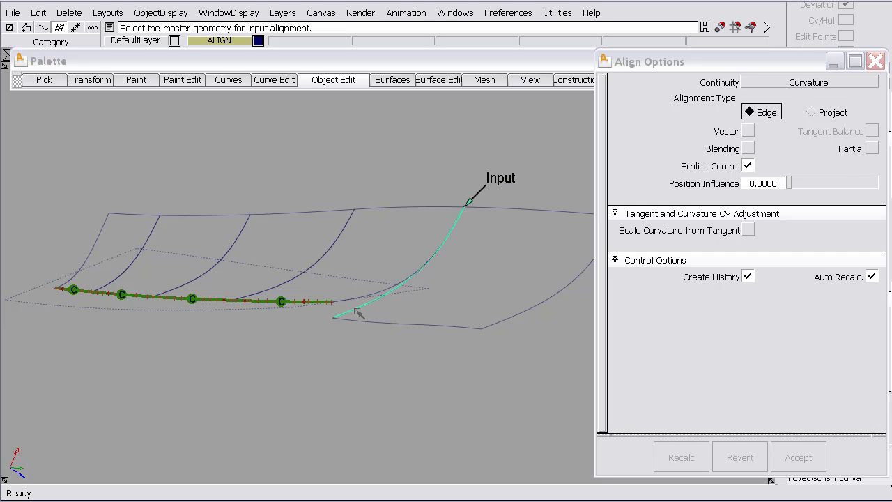
pyautogui.click(377, 294)
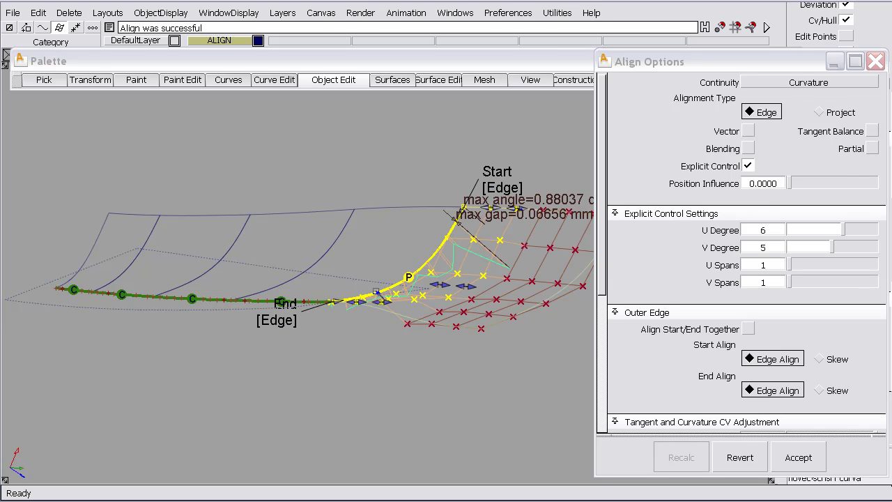
# Inspect the fifth strip's edge alignment from another angle and set its Position Influence to 1.0000.
pyautogui.keyDown('alt'); pyautogui.keyDown('shift'); pyautogui.moveTo(377, 294); pyautogui.dragTo(213, 330); pyautogui.keyUp('shift'); pyautogui.keyUp('alt')
pyautogui.keyDown('alt'); pyautogui.keyDown('shift'); pyautogui.moveTo(335, 288); pyautogui.dragTo(307, 292, button='middle'); pyautogui.keyUp('shift'); pyautogui.keyUp('alt')
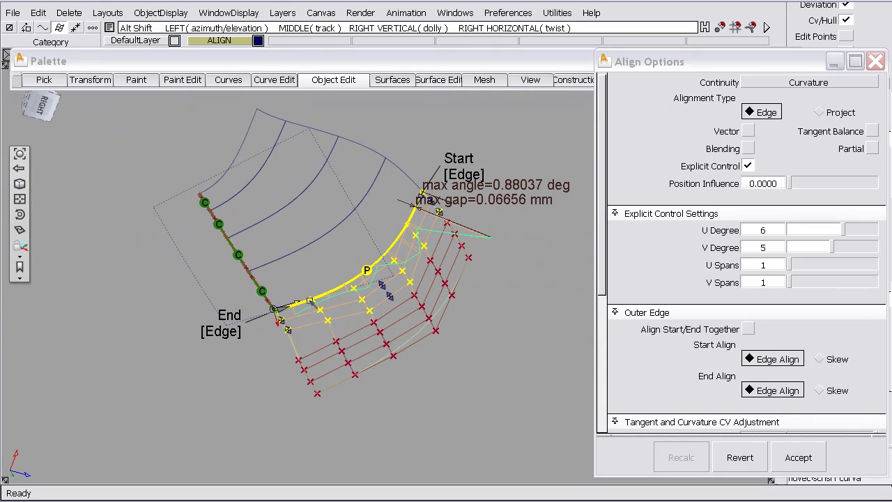
pyautogui.keyDown('alt'); pyautogui.keyDown('shift'); pyautogui.moveTo(307, 293); pyautogui.dragTo(336, 291); pyautogui.keyUp('shift'); pyautogui.keyUp('alt')
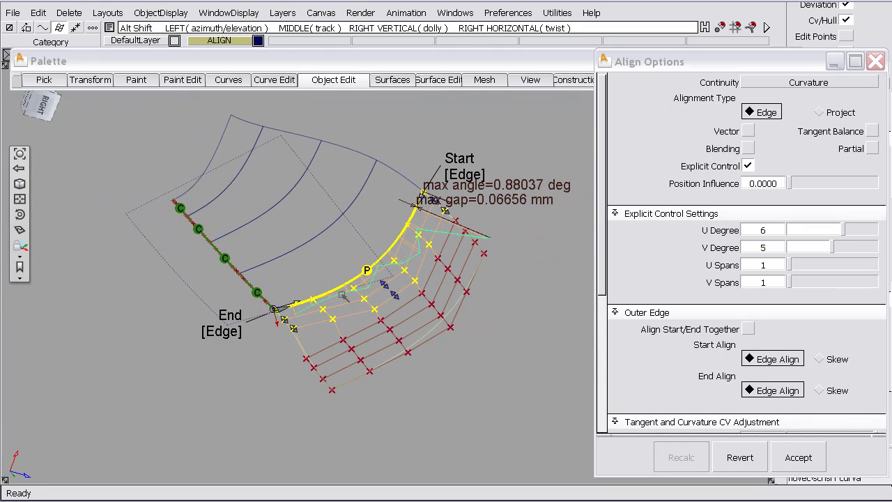
pyautogui.click(791, 181)
pyautogui.moveTo(792, 183); pyautogui.dragTo(889, 183)
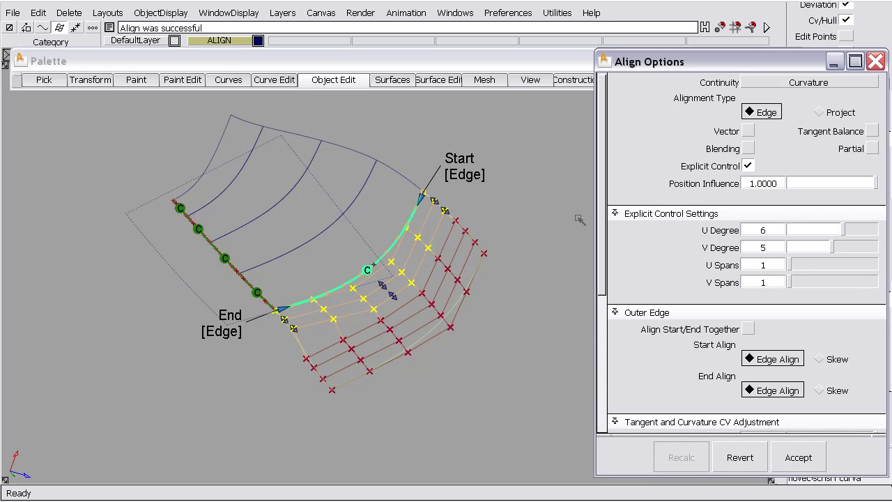
# Enable Blending on the edge alignment with 1 extra CV row, compare the hull with Blending off and on, and unpick everything.
pyautogui.keyDown('alt'); pyautogui.keyDown('shift'); pyautogui.moveTo(372, 360); pyautogui.dragTo(463, 320); pyautogui.keyUp('shift'); pyautogui.keyUp('alt')
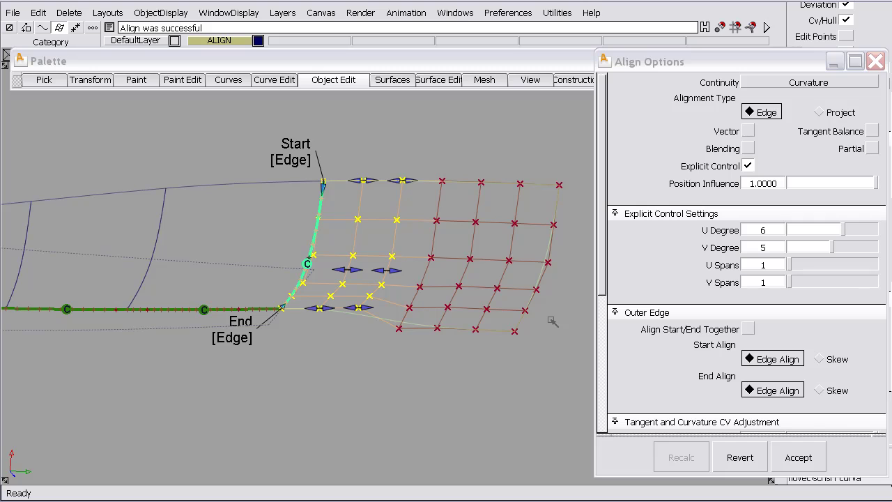
pyautogui.click(749, 149)
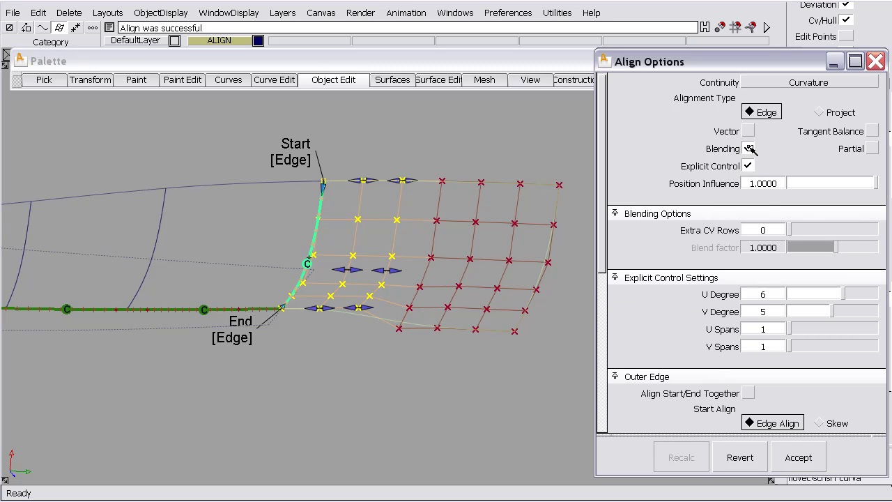
pyautogui.moveTo(790, 229); pyautogui.dragTo(797, 228)
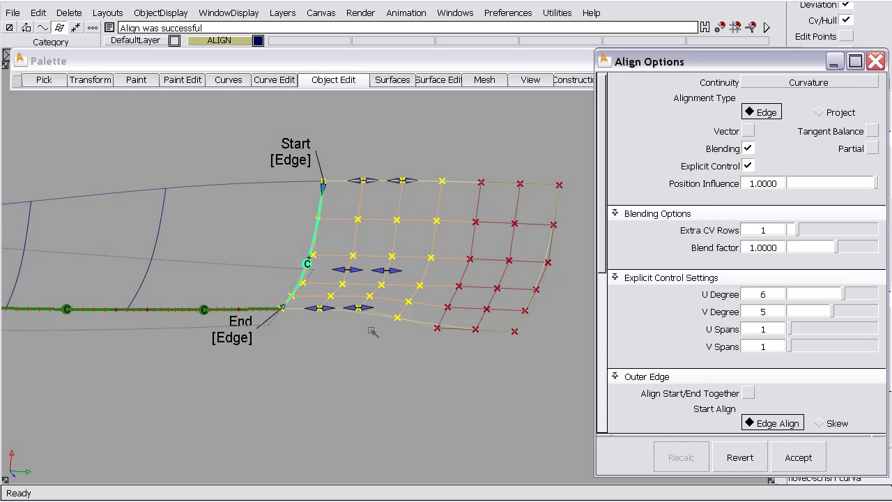
pyautogui.keyDown('alt'); pyautogui.keyDown('shift'); pyautogui.moveTo(369, 327); pyautogui.dragTo(445, 295); pyautogui.keyUp('shift'); pyautogui.keyUp('alt')
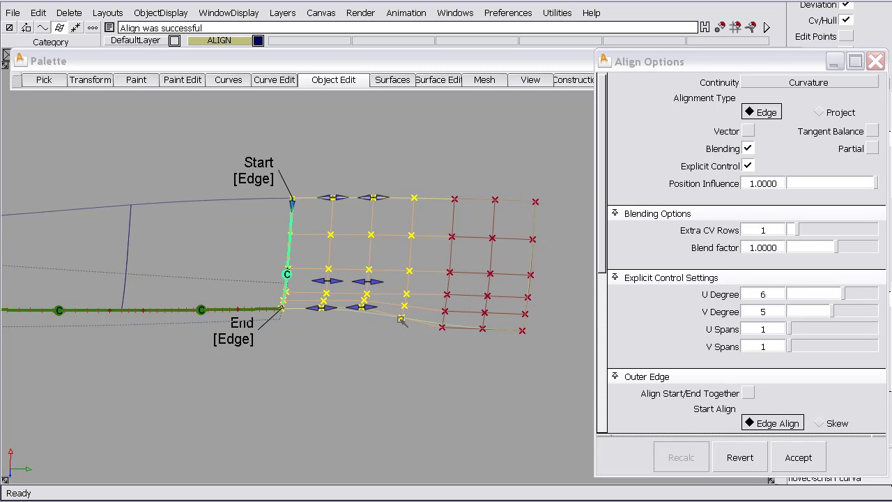
pyautogui.click(749, 150)
pyautogui.click(750, 150)
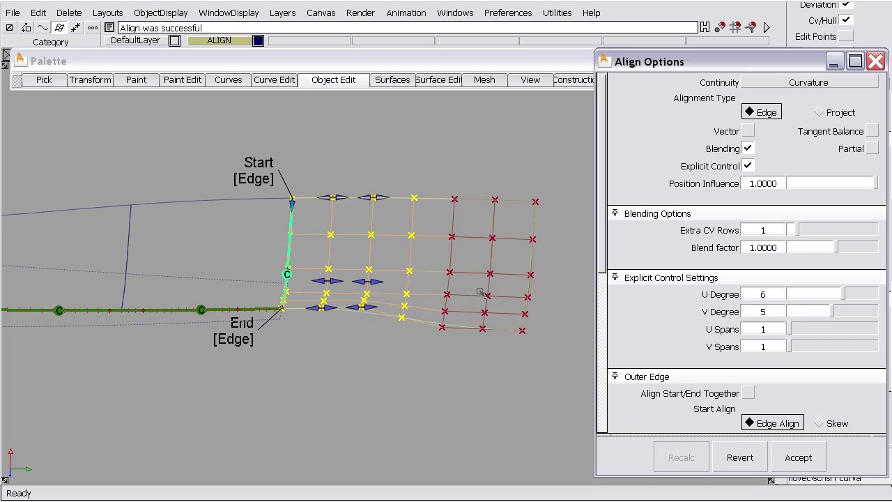
pyautogui.keyDown('alt'); pyautogui.keyDown('shift'); pyautogui.moveTo(482, 293); pyautogui.dragTo(102, 372); pyautogui.keyUp('shift'); pyautogui.keyUp('alt')
pyautogui.keyDown('ctrl'); pyautogui.keyDown('shift'); pyautogui.click(214, 372); pyautogui.keyUp('shift'); pyautogui.keyUp('ctrl')
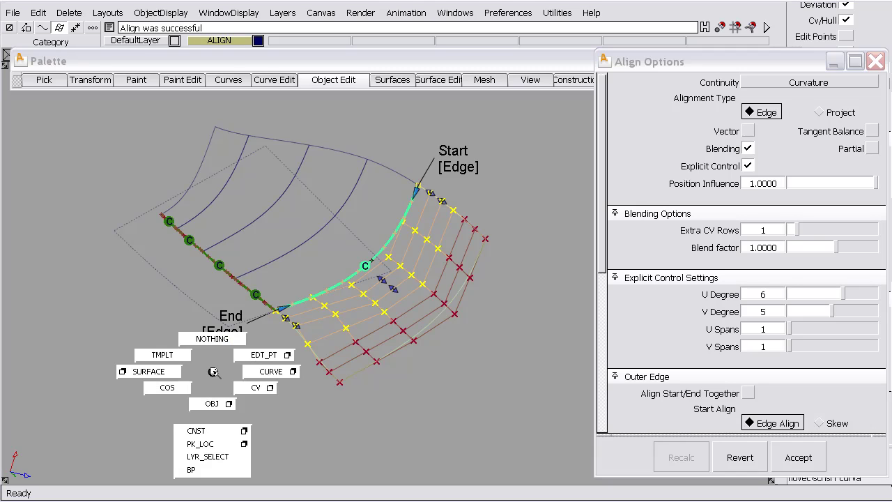
pyautogui.keyDown('ctrl'); pyautogui.keyDown('shift'); pyautogui.moveTo(213, 373); pyautogui.dragTo(214, 346); pyautogui.keyUp('shift'); pyautogui.keyUp('ctrl')
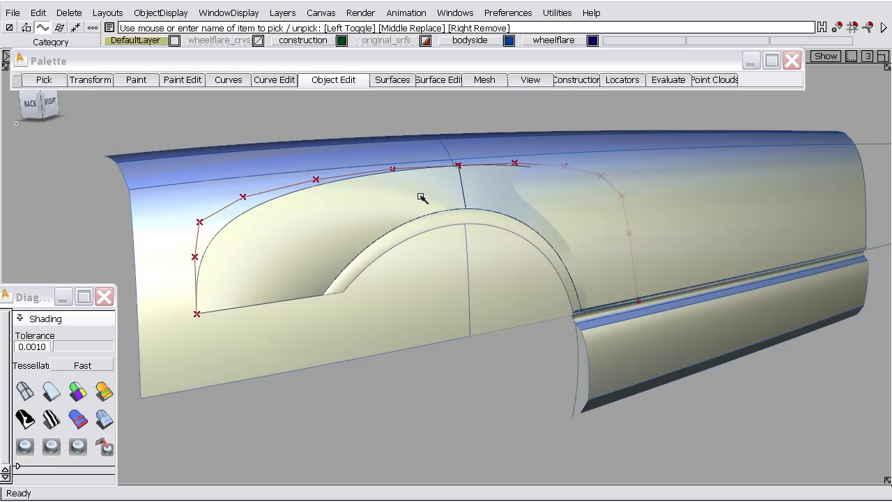
# View the body side and wheel flare from a different angle and turn off the diagnostic shading.
pyautogui.keyDown('alt'); pyautogui.keyDown('shift'); pyautogui.moveTo(420, 197); pyautogui.dragTo(420, 216, button='right'); pyautogui.keyUp('shift'); pyautogui.keyUp('alt')
pyautogui.keyDown('alt'); pyautogui.keyDown('shift'); pyautogui.moveTo(420, 217); pyautogui.dragTo(329, 214); pyautogui.keyUp('shift'); pyautogui.keyUp('alt')
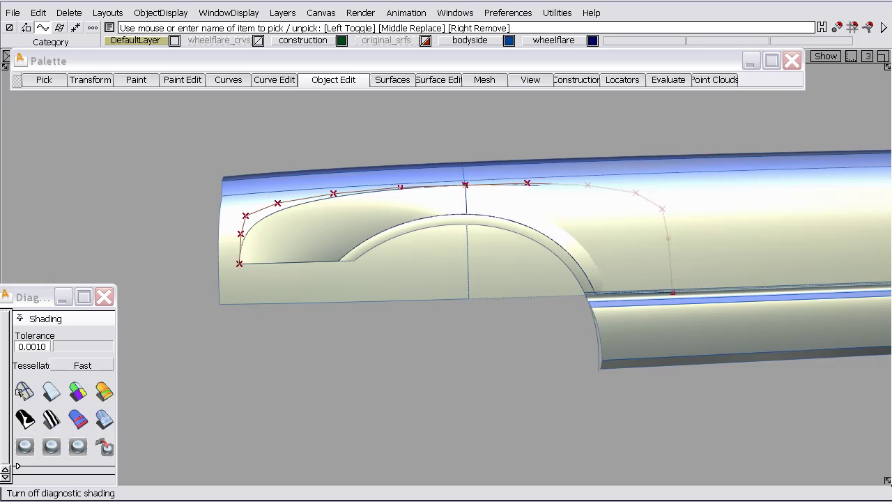
pyautogui.click(24, 391)
pyautogui.keyDown('alt'); pyautogui.keyDown('shift'); pyautogui.moveTo(504, 261); pyautogui.dragTo(509, 241); pyautogui.keyUp('shift'); pyautogui.keyUp('alt')
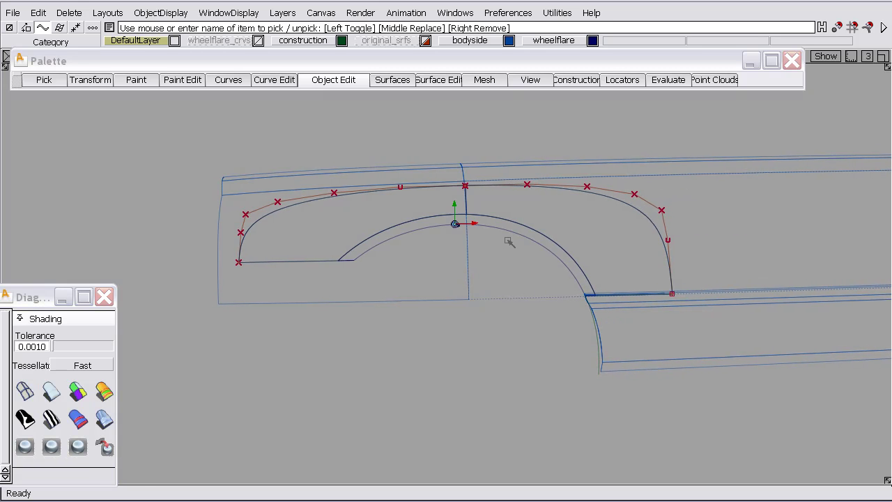
# Pick the two wheel flare surfaces and display their CVs and hulls.
pyautogui.keyDown('alt'); pyautogui.keyDown('shift'); pyautogui.moveTo(420, 224); pyautogui.dragTo(645, 235); pyautogui.keyUp('shift'); pyautogui.keyUp('alt')
pyautogui.keyDown('ctrl'); pyautogui.keyDown('shift'); pyautogui.moveTo(498, 189); pyautogui.dragTo(457, 191); pyautogui.keyUp('shift'); pyautogui.keyUp('ctrl')
pyautogui.click(403, 187)
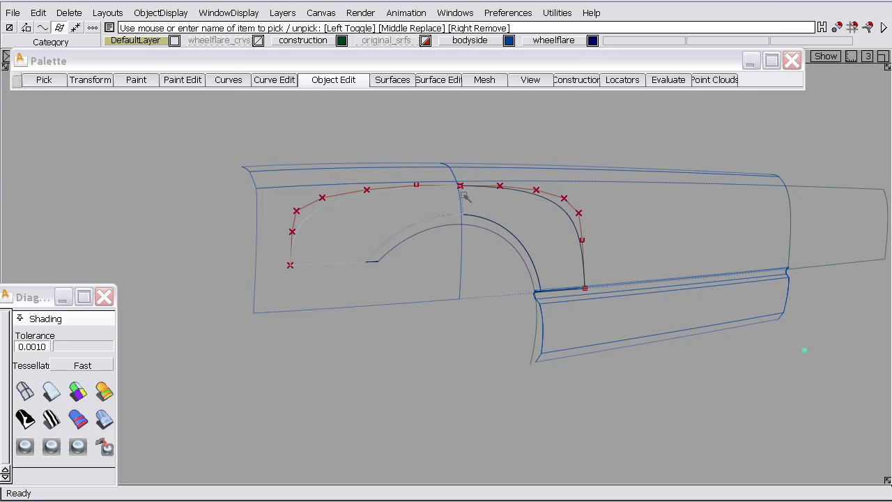
pyautogui.click(580, 203)
pyautogui.click(164, 12)
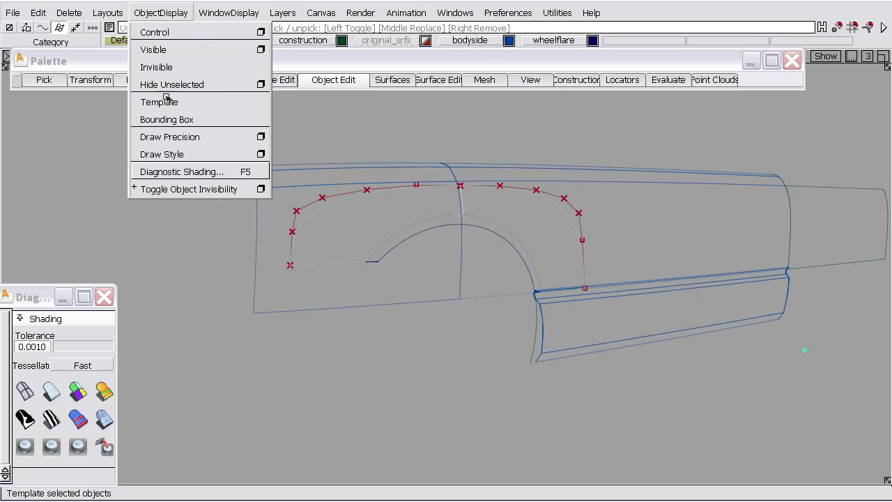
pyautogui.click(157, 31)
pyautogui.keyDown('alt'); pyautogui.keyDown('shift'); pyautogui.moveTo(438, 214); pyautogui.dragTo(608, 232); pyautogui.keyUp('shift'); pyautogui.keyUp('alt')
pyautogui.click(430, 164)
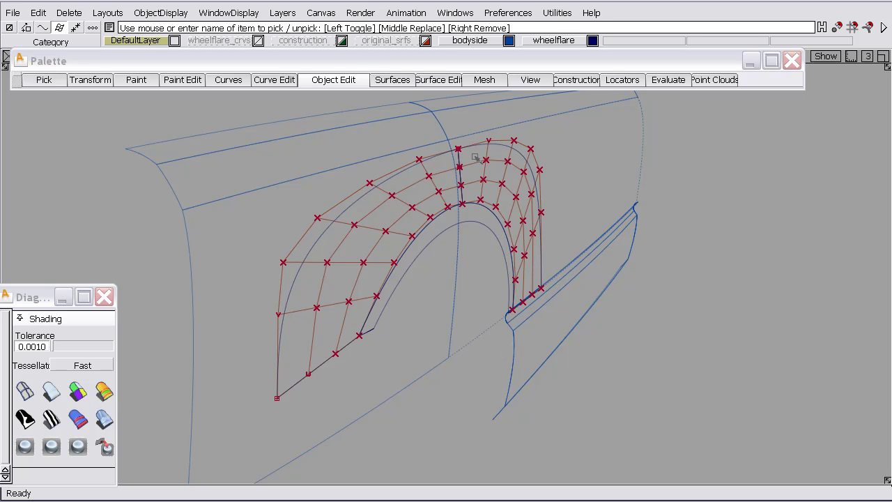
# Apply Random Color shading, examine from several angles how the wheel flare surfaces meet the body side, and return to wireframe.
pyautogui.keyDown('alt'); pyautogui.keyDown('shift'); pyautogui.moveTo(477, 158); pyautogui.dragTo(480, 161); pyautogui.keyUp('shift'); pyautogui.keyUp('alt')
pyautogui.click(77, 392)
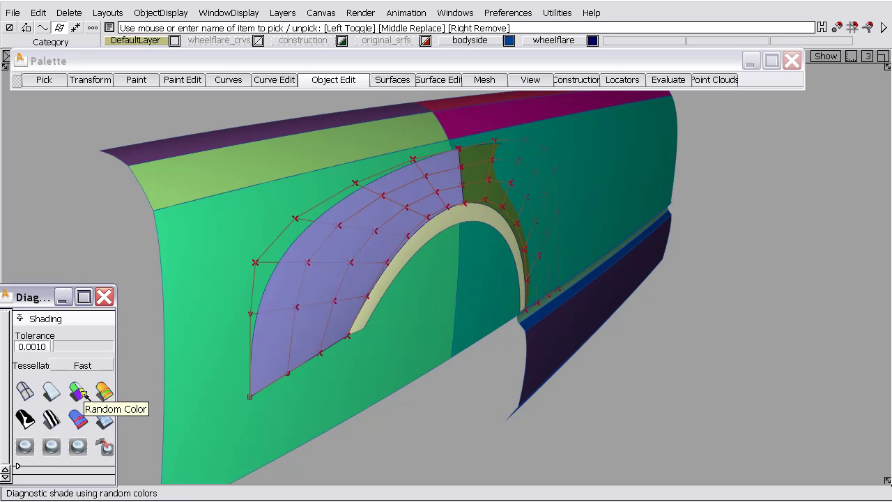
pyautogui.keyDown('alt'); pyautogui.keyDown('shift'); pyautogui.moveTo(472, 183); pyautogui.dragTo(537, 229); pyautogui.keyUp('shift'); pyautogui.keyUp('alt')
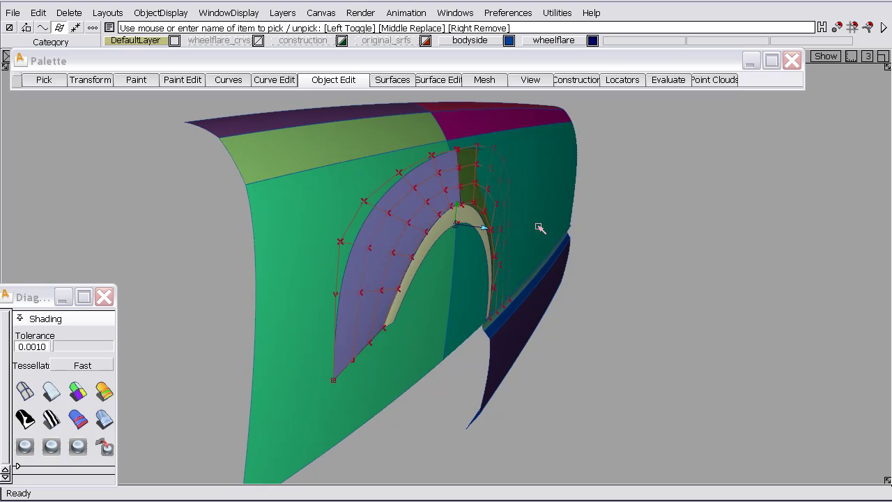
pyautogui.keyDown('alt'); pyautogui.keyDown('shift'); pyautogui.moveTo(376, 257); pyautogui.dragTo(321, 221); pyautogui.keyUp('shift'); pyautogui.keyUp('alt')
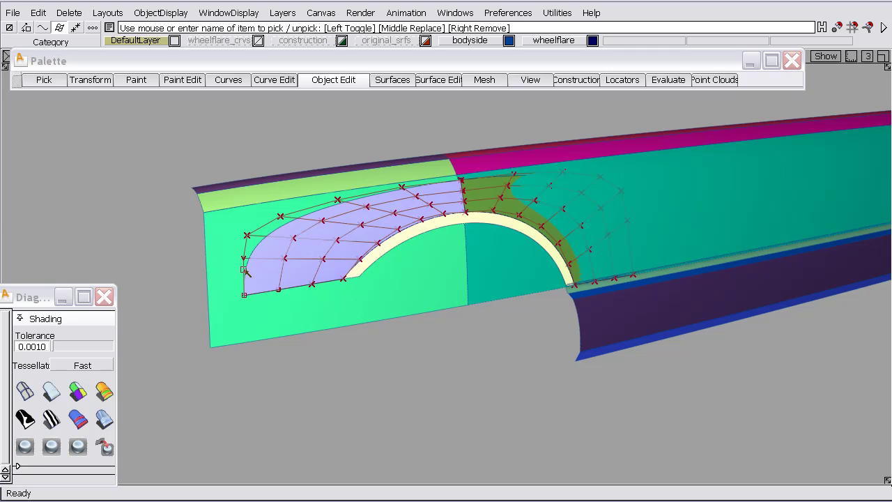
pyautogui.click(24, 390)
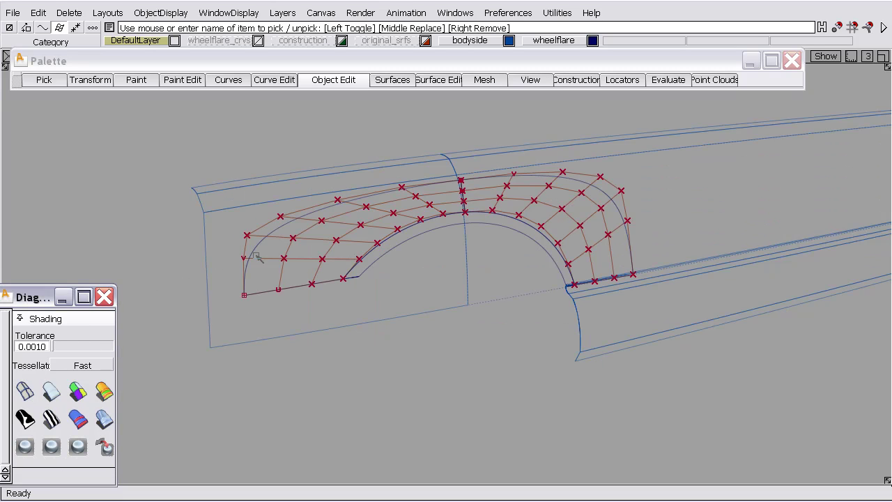
# Try to align the left wheel flare's outer edge to the body side using Project, Curvature continuity and the Normal vector.
pyautogui.click(332, 81)
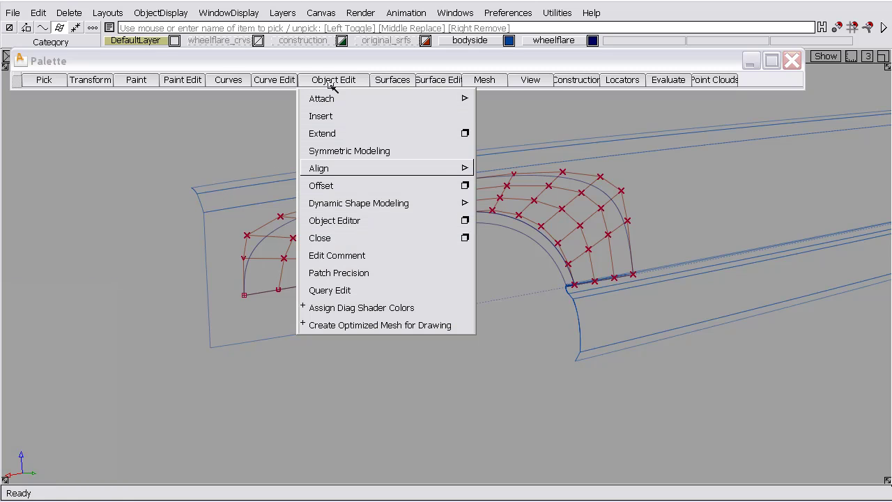
pyautogui.moveTo(325, 165)
pyautogui.click(545, 175)
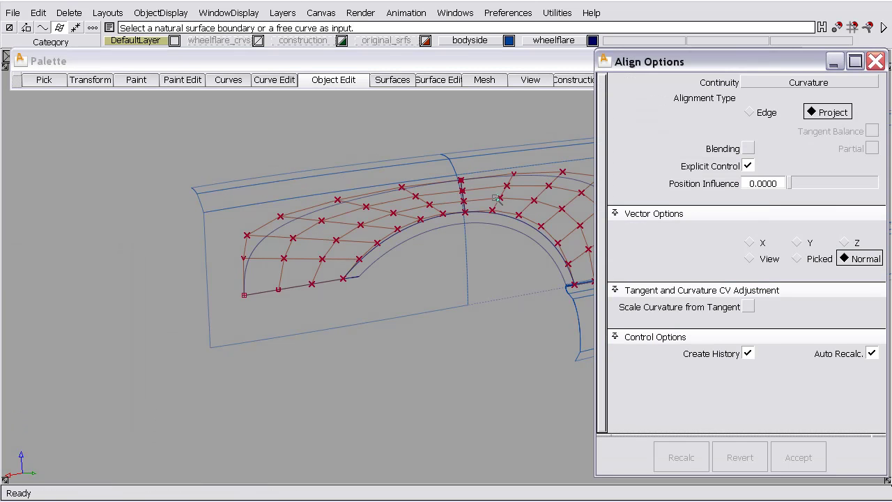
pyautogui.keyDown('alt'); pyautogui.keyDown('shift'); pyautogui.moveTo(496, 198); pyautogui.dragTo(352, 217, button='middle'); pyautogui.keyUp('shift'); pyautogui.keyUp('alt')
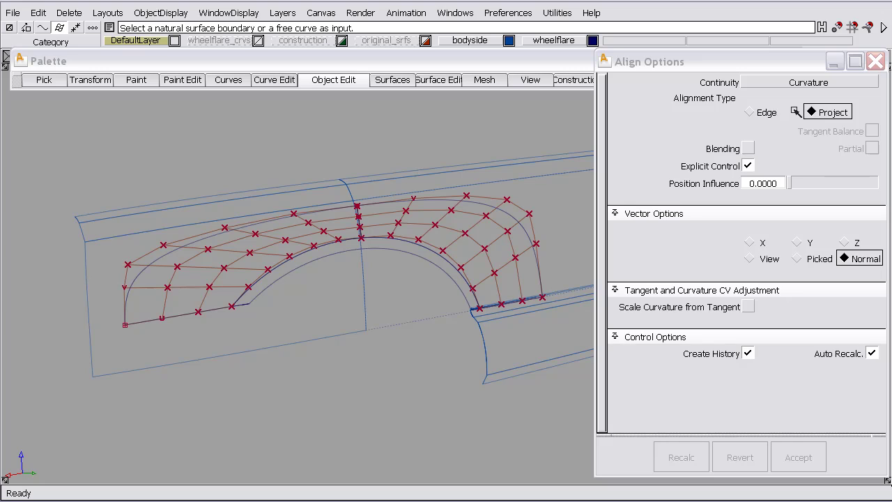
pyautogui.click(160, 258)
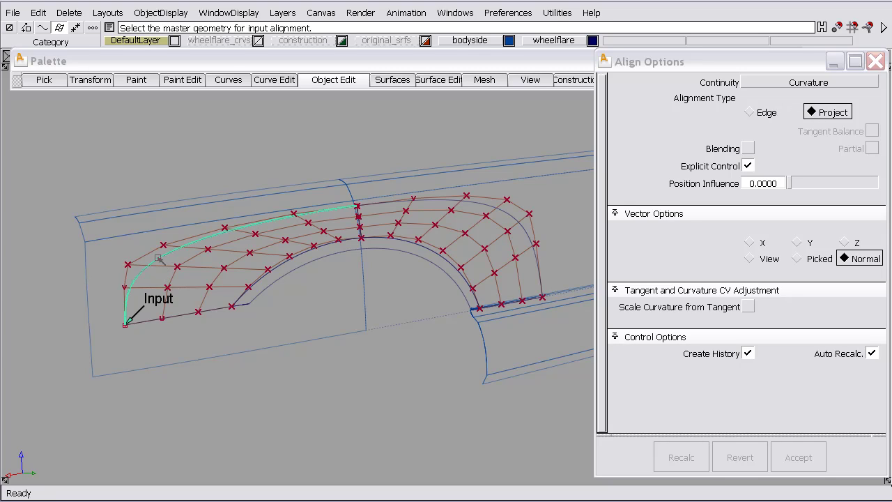
pyautogui.click(88, 269)
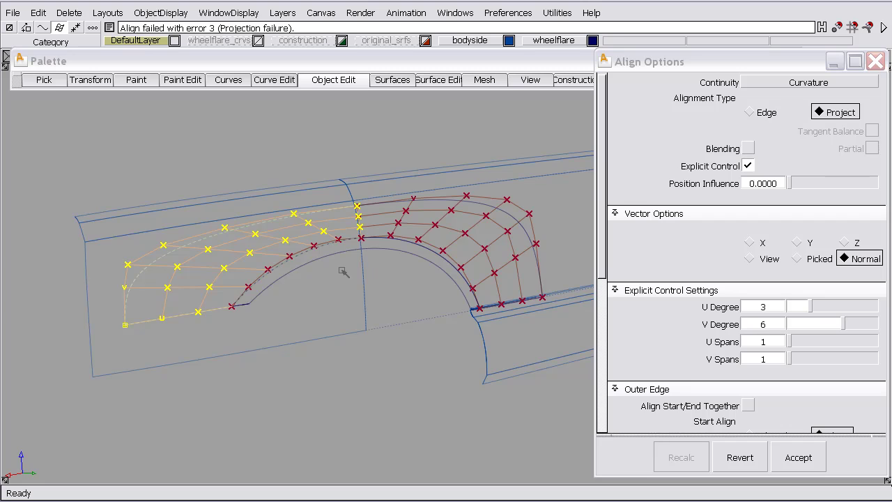
pyautogui.keyDown('alt'); pyautogui.keyDown('shift'); pyautogui.moveTo(342, 269); pyautogui.dragTo(348, 242, button='right'); pyautogui.keyUp('shift'); pyautogui.keyUp('alt')
pyautogui.keyDown('alt'); pyautogui.keyDown('shift'); pyautogui.moveTo(348, 243); pyautogui.dragTo(542, 224, button='middle'); pyautogui.keyUp('shift'); pyautogui.keyUp('alt')
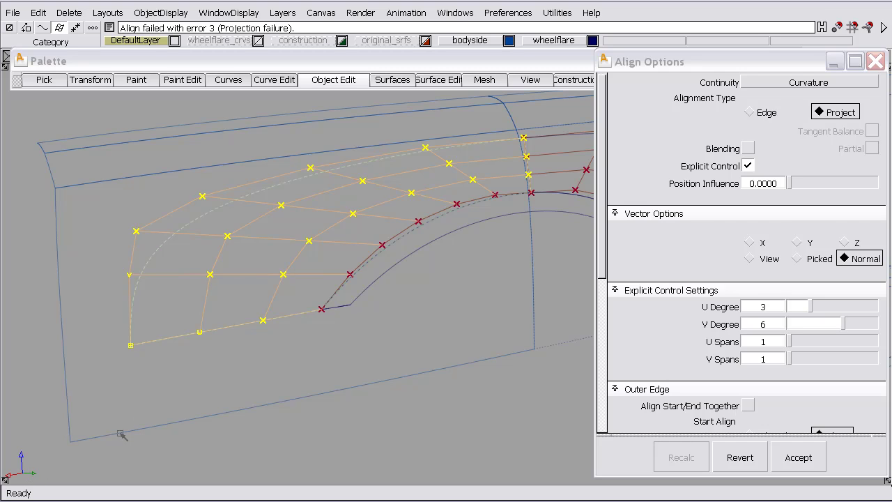
# Set the projection vector to Y and inspect the aligned wheel flare edge from an angle and from the Right view.
pyautogui.click(798, 242)
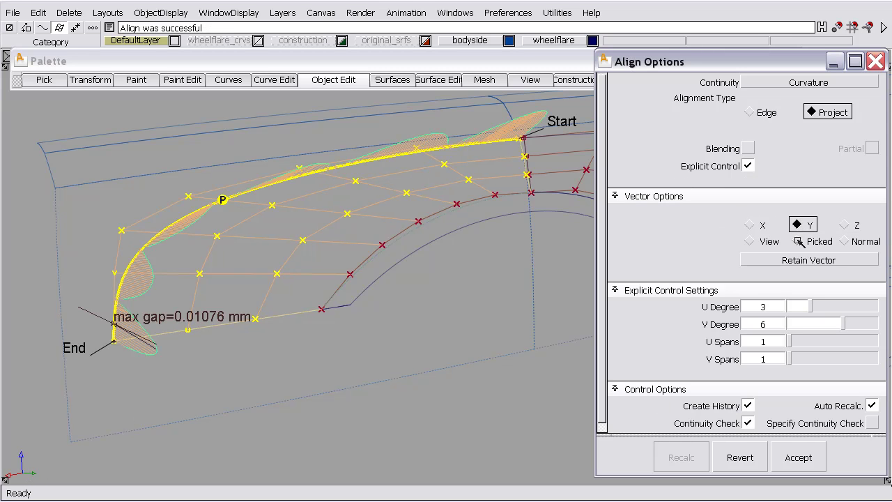
pyautogui.keyDown('alt'); pyautogui.keyDown('shift'); pyautogui.moveTo(147, 217); pyautogui.dragTo(58, 205); pyautogui.keyUp('shift'); pyautogui.keyUp('alt')
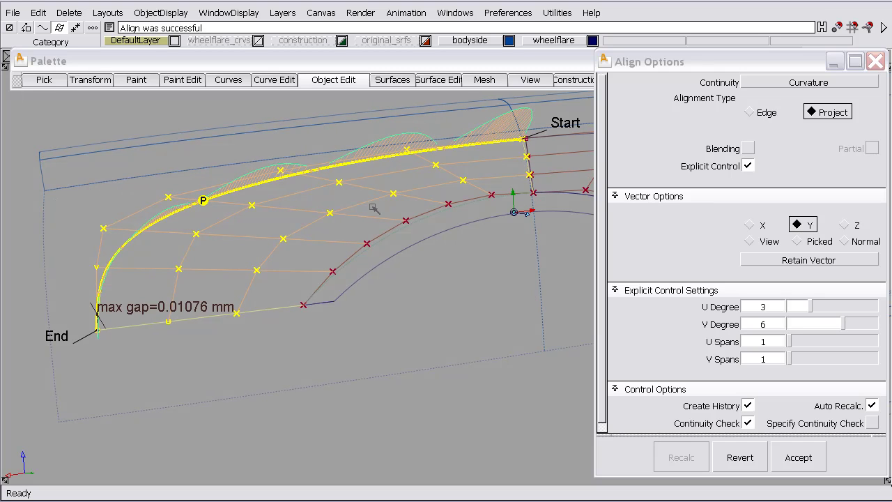
pyautogui.hotkey('alt', 'shift')
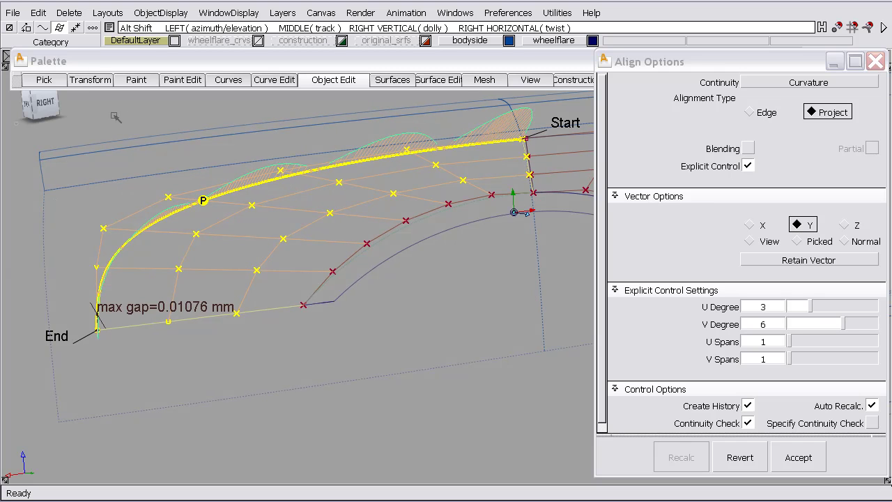
pyautogui.click(43, 103)
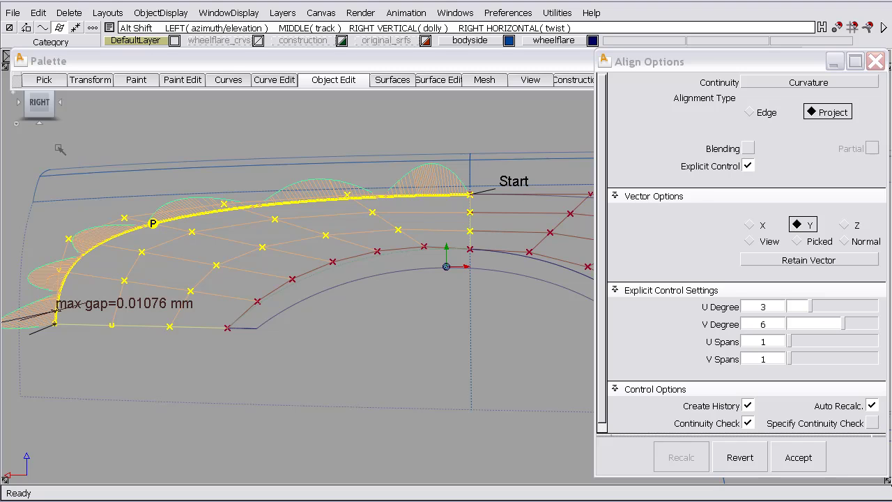
pyautogui.click(18, 125)
pyautogui.click(38, 135)
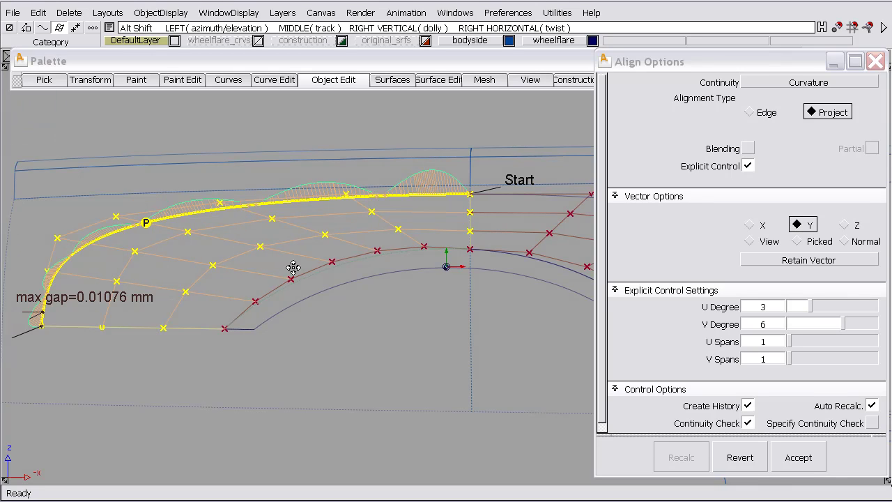
pyautogui.keyDown('alt'); pyautogui.keyDown('shift'); pyautogui.moveTo(293, 267); pyautogui.dragTo(345, 267, button='middle'); pyautogui.keyUp('shift'); pyautogui.keyUp('alt')
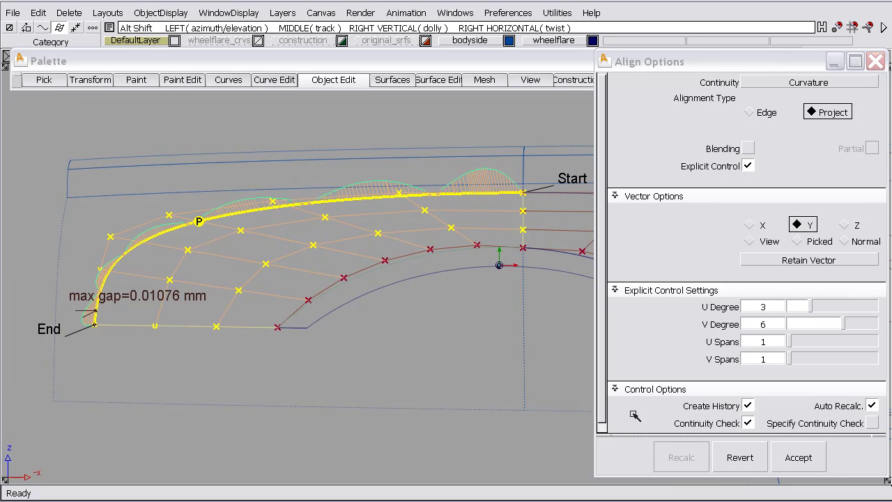
# Revert the alignment, reapply it from the flare's outer edge to the body side, and compare Edge type before restoring Project.
pyautogui.click(739, 457)
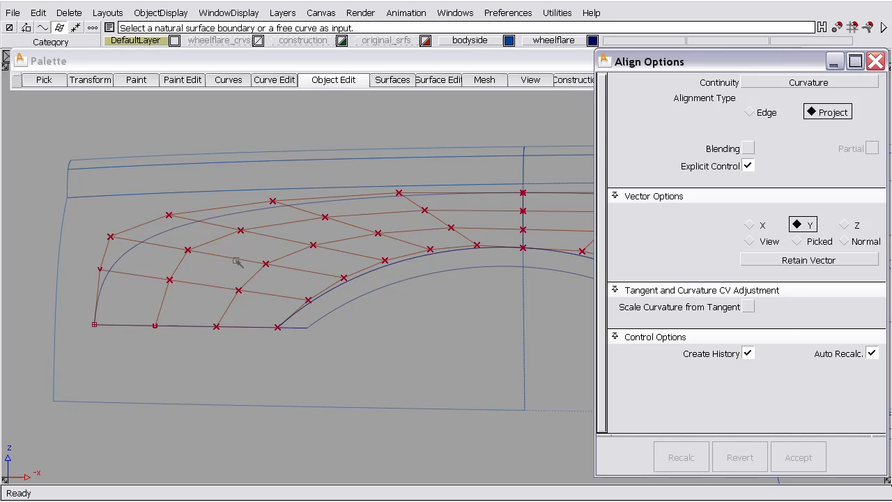
pyautogui.click(177, 230)
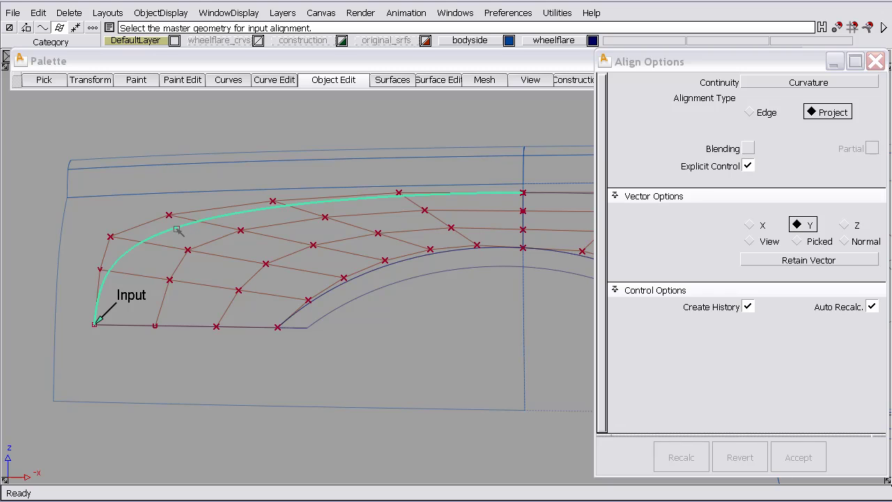
pyautogui.click(62, 214)
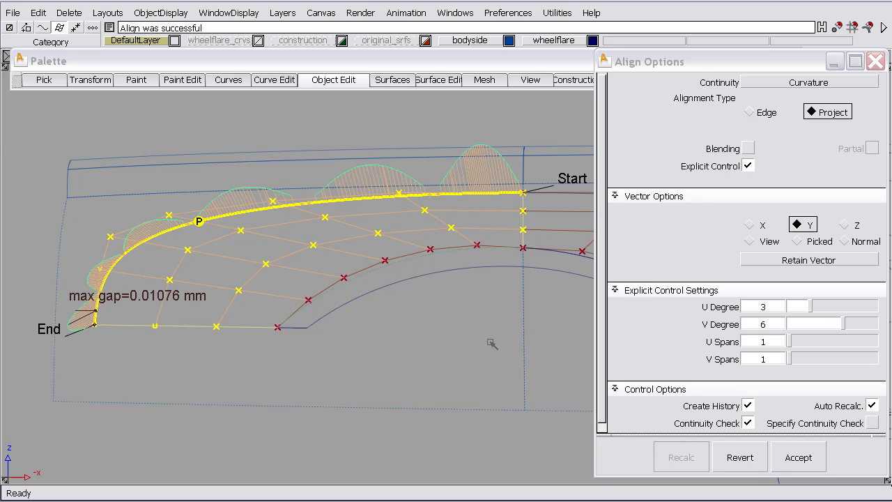
pyautogui.click(753, 113)
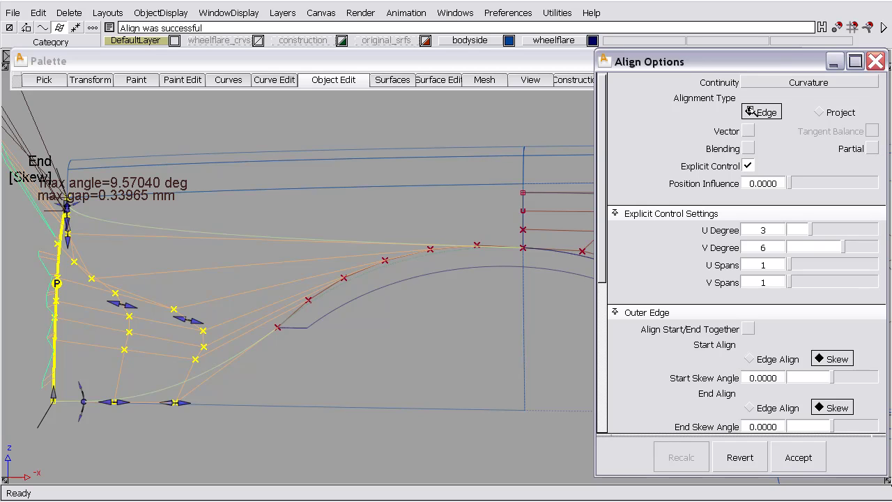
pyautogui.click(834, 112)
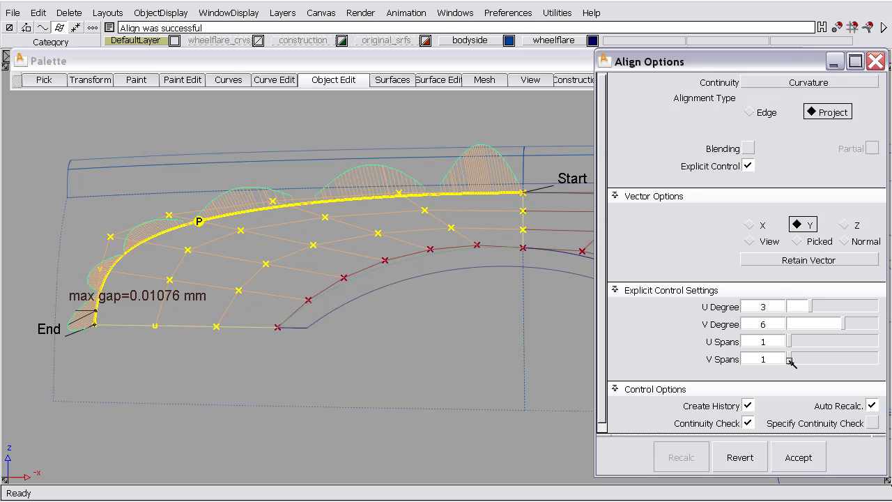
# Try V Degree 7 and 8 on the projected alignment, and return V Degree to 6.
pyautogui.moveTo(843, 325); pyautogui.dragTo(850, 324)
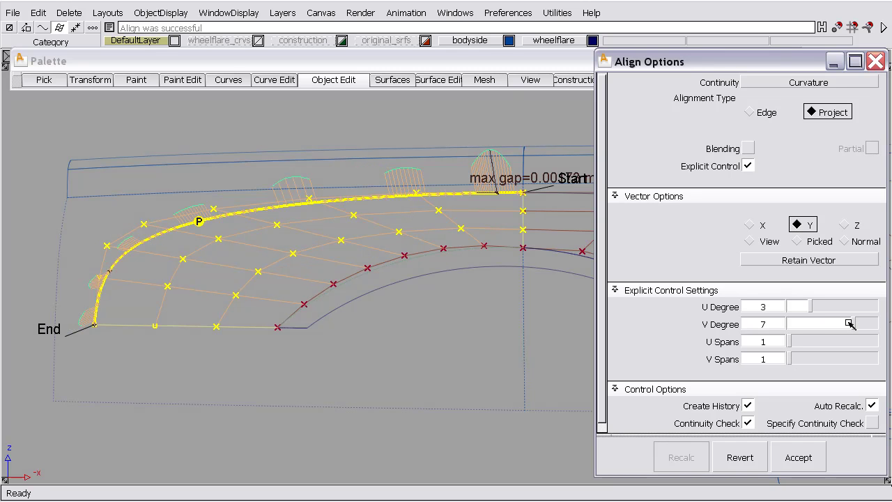
pyautogui.keyDown('alt'); pyautogui.keyDown('shift'); pyautogui.moveTo(431, 202); pyautogui.dragTo(700, 311); pyautogui.keyUp('shift'); pyautogui.keyUp('alt')
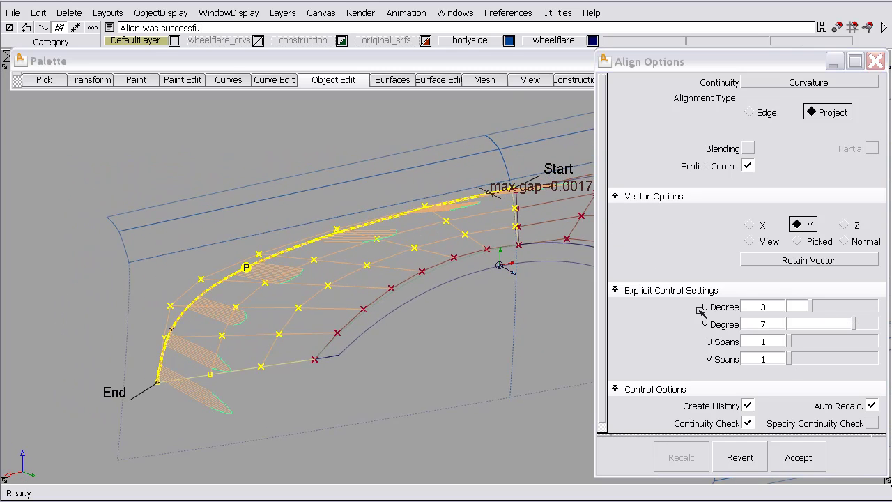
pyautogui.click(861, 324)
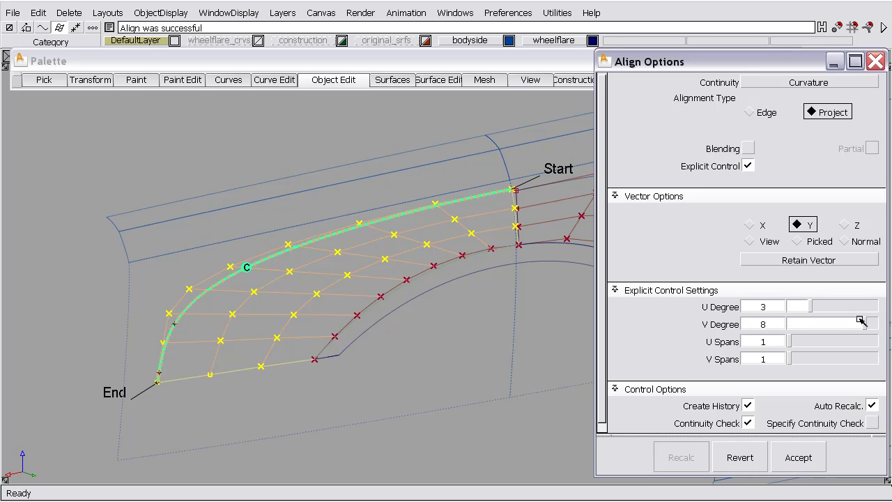
pyautogui.moveTo(861, 320); pyautogui.dragTo(842, 323)
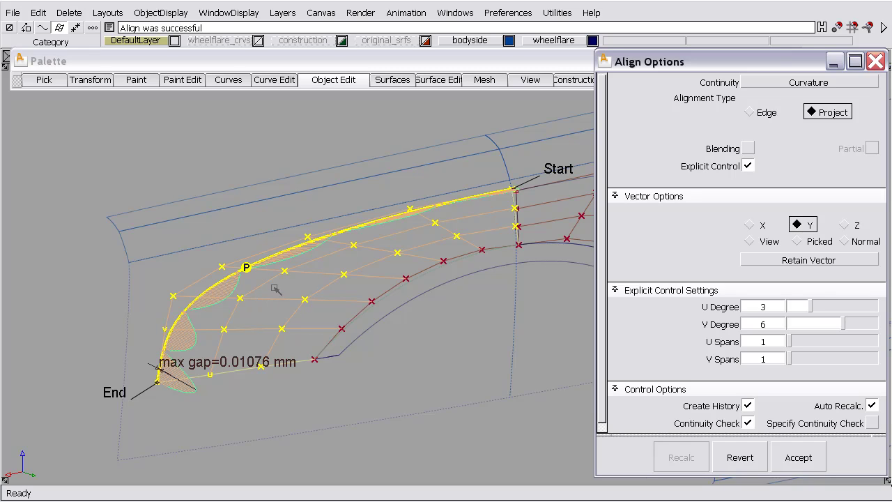
# Detach the left wheel flare surface at V parameter 0.50 with Keep Originals enabled.
pyautogui.keyDown('ctrl'); pyautogui.keyDown('shift'); pyautogui.moveTo(279, 286); pyautogui.dragTo(282, 258); pyautogui.keyUp('shift'); pyautogui.keyUp('ctrl')
pyautogui.click(337, 82)
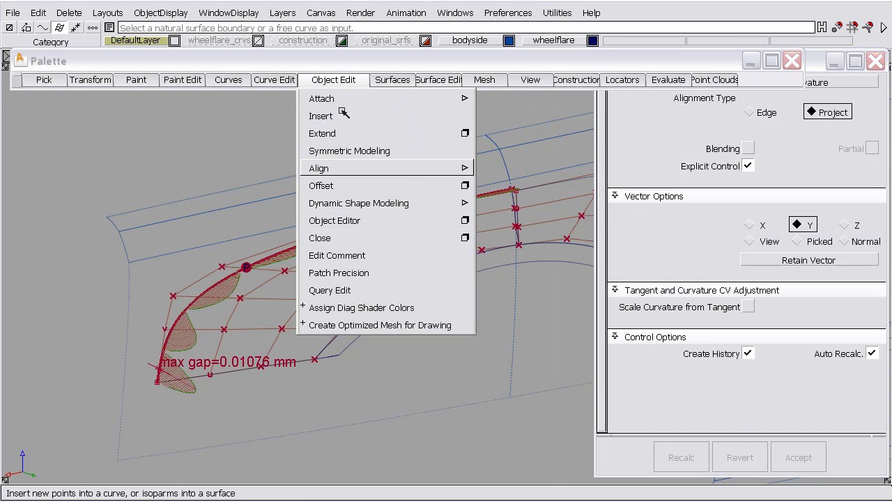
pyautogui.moveTo(342, 98)
pyautogui.doubleClick(496, 115)
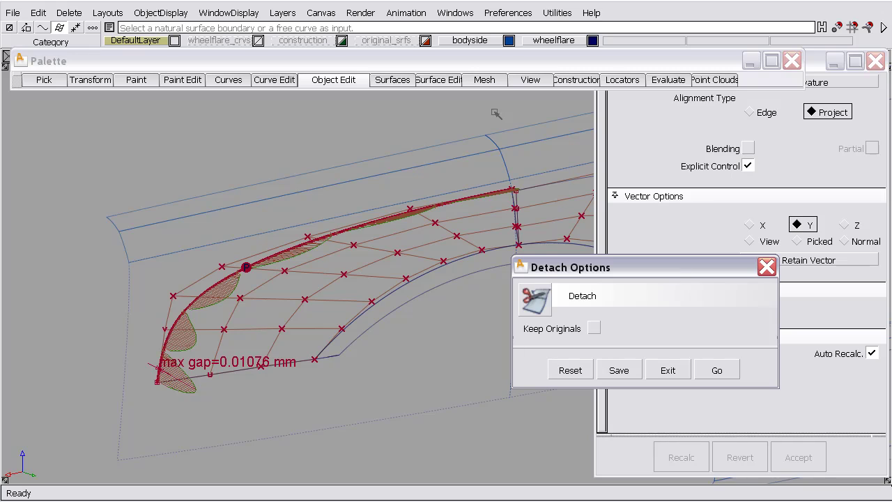
pyautogui.click(594, 328)
pyautogui.click(716, 372)
pyautogui.click(717, 372)
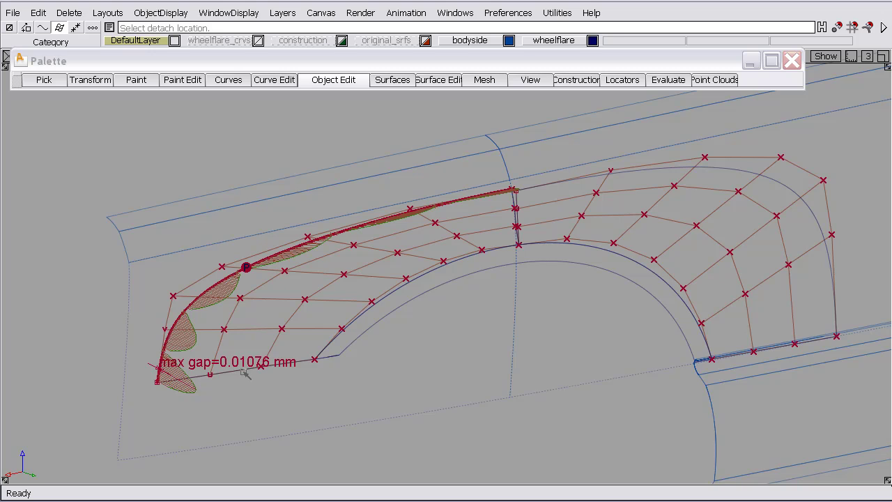
pyautogui.moveTo(246, 373); pyautogui.dragTo(309, 309)
pyautogui.keyDown('alt'); pyautogui.click(308, 308); pyautogui.keyUp('alt')
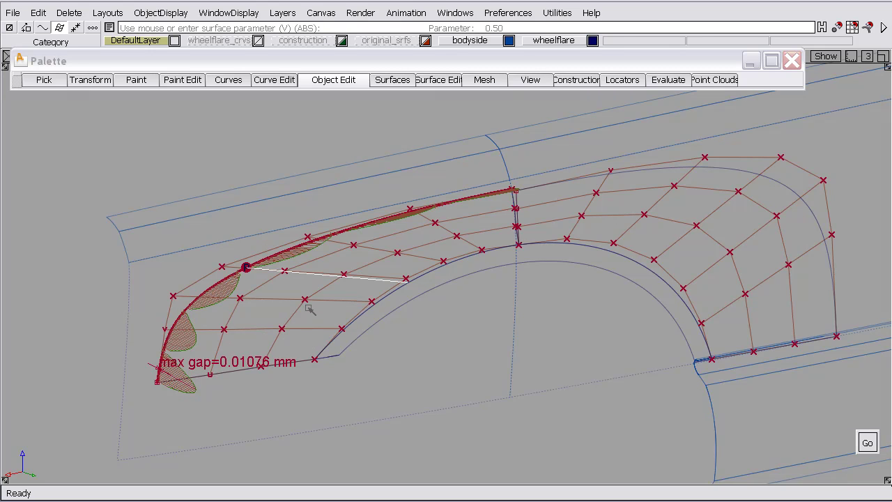
pyautogui.keyDown('alt'); pyautogui.keyDown('shift'); pyautogui.moveTo(310, 310); pyautogui.dragTo(413, 287); pyautogui.keyUp('shift'); pyautogui.keyUp('alt')
pyautogui.press('space')
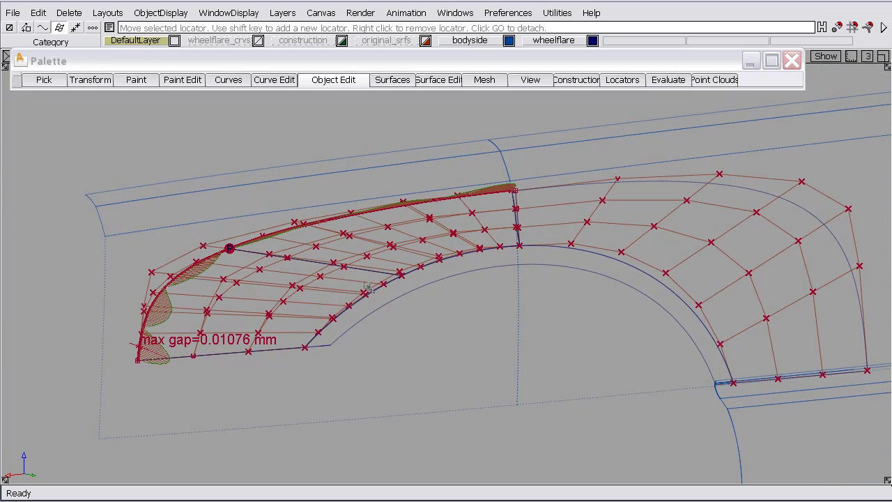
# Pick the original undivided wheel flare surface and make it invisible.
pyautogui.keyDown('ctrl'); pyautogui.keyDown('shift'); pyautogui.moveTo(352, 283); pyautogui.dragTo(322, 269); pyautogui.keyUp('shift'); pyautogui.keyUp('ctrl')
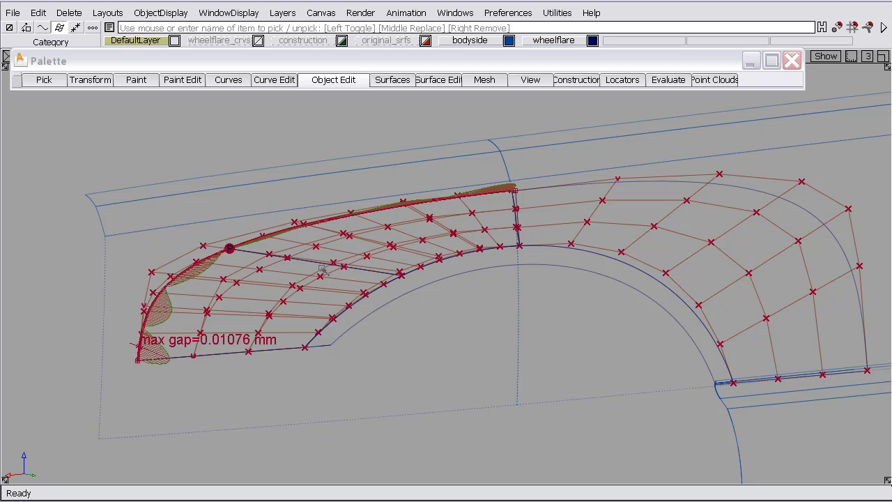
pyautogui.click(322, 270)
pyautogui.keyDown('ctrl'); pyautogui.keyDown('shift'); pyautogui.moveTo(417, 268); pyautogui.dragTo(388, 250, button='right'); pyautogui.keyUp('shift'); pyautogui.keyUp('ctrl')
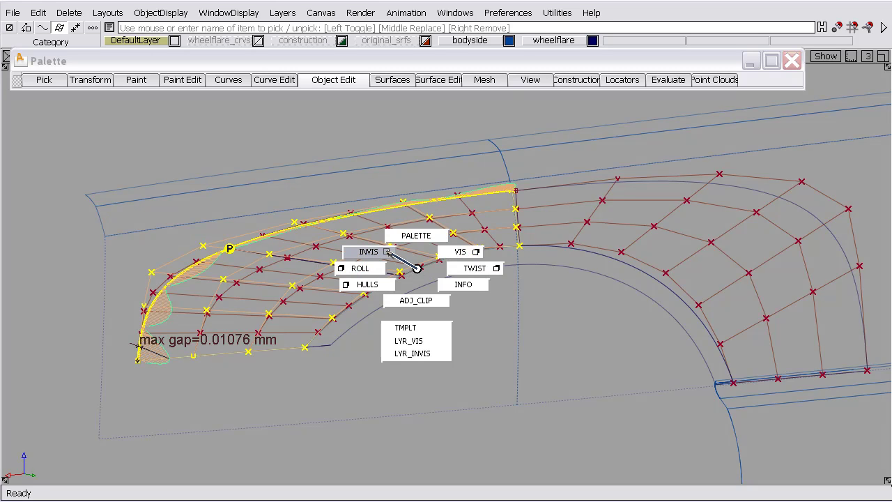
pyautogui.keyDown('ctrl'); pyautogui.keyDown('shift'); pyautogui.moveTo(388, 251); pyautogui.dragTo(388, 250, button='right'); pyautogui.keyUp('shift'); pyautogui.keyUp('ctrl')
# Pick the leftover projected curve on the body side surface and delete it.
pyautogui.keyDown('alt'); pyautogui.keyDown('shift'); pyautogui.moveTo(407, 265); pyautogui.dragTo(377, 258); pyautogui.keyUp('shift'); pyautogui.keyUp('alt')
pyautogui.keyDown('ctrl'); pyautogui.keyDown('shift'); pyautogui.moveTo(253, 237); pyautogui.dragTo(232, 256); pyautogui.keyUp('shift'); pyautogui.keyUp('ctrl')
pyautogui.click(233, 240)
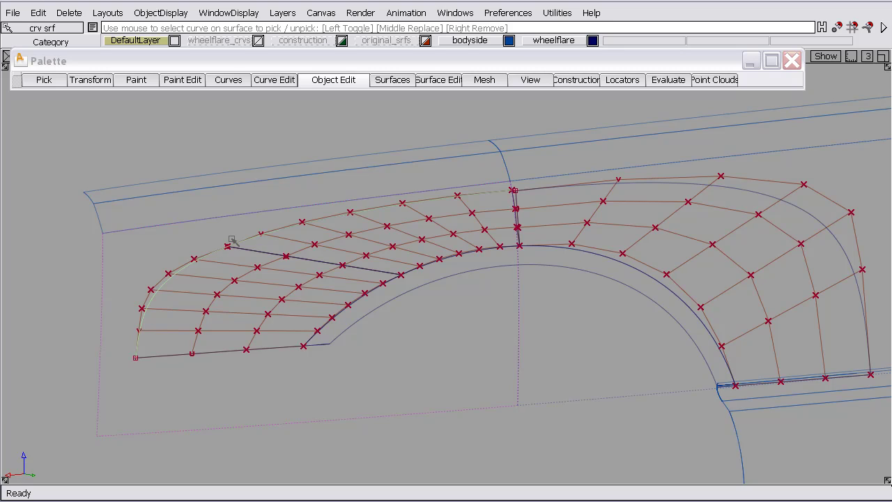
pyautogui.press('Delete')
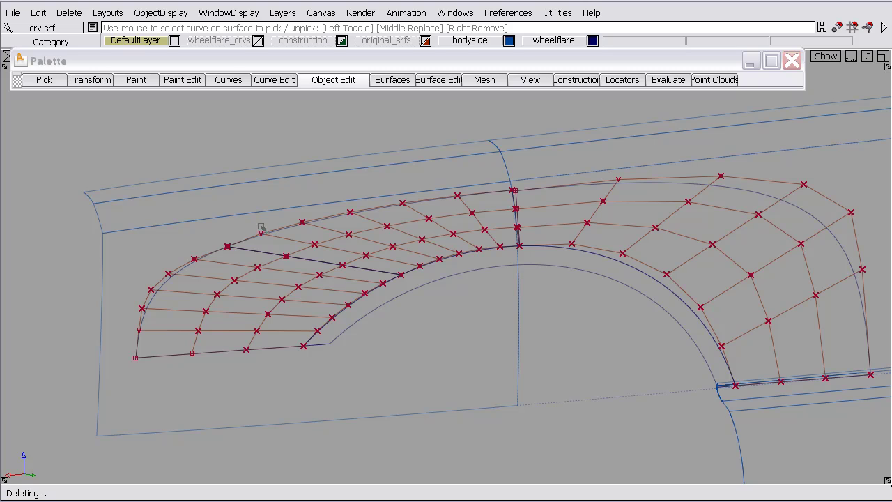
# Align the lower detached flare piece's outer edge to the body side with Project, Curvature continuity and the Y vector.
pyautogui.click(329, 82)
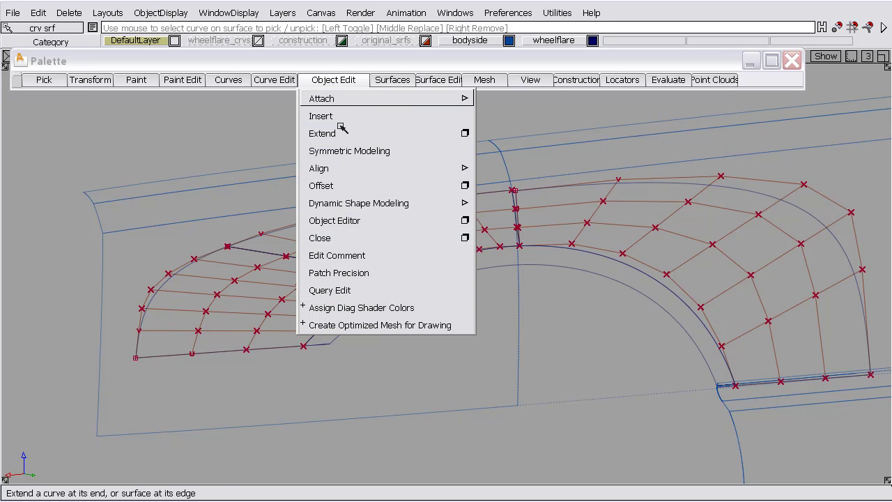
pyautogui.moveTo(339, 168)
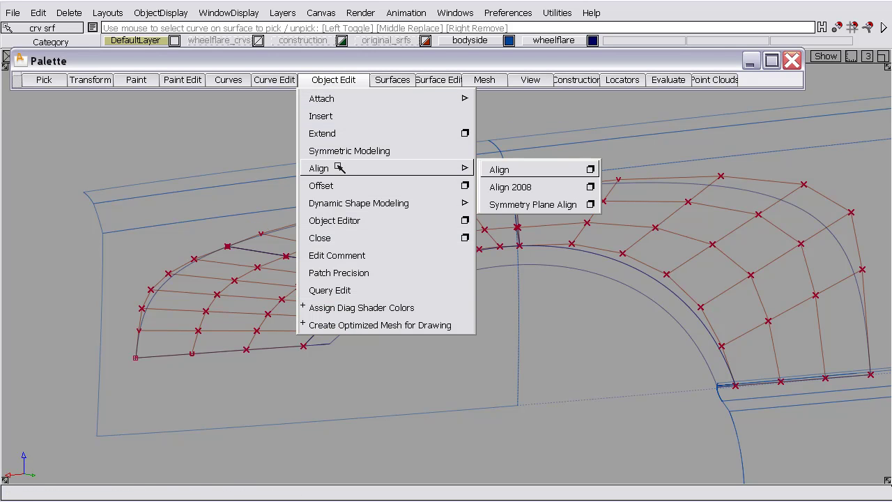
pyautogui.click(502, 169)
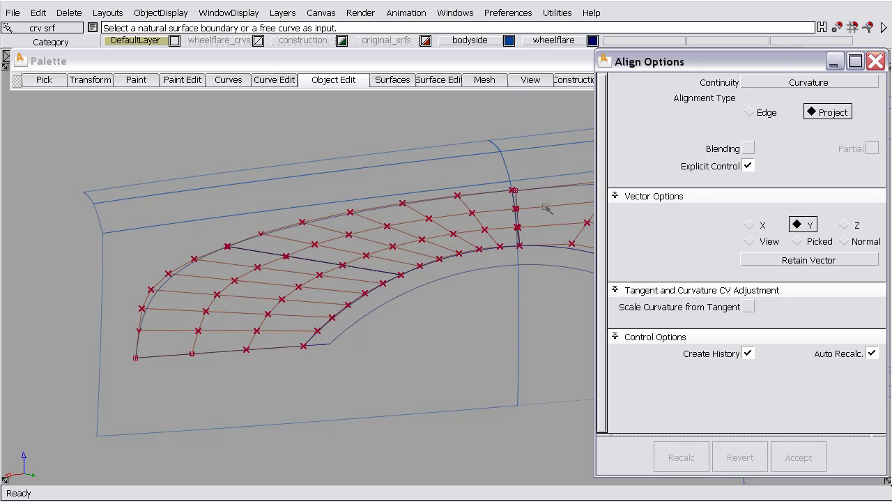
pyautogui.click(178, 275)
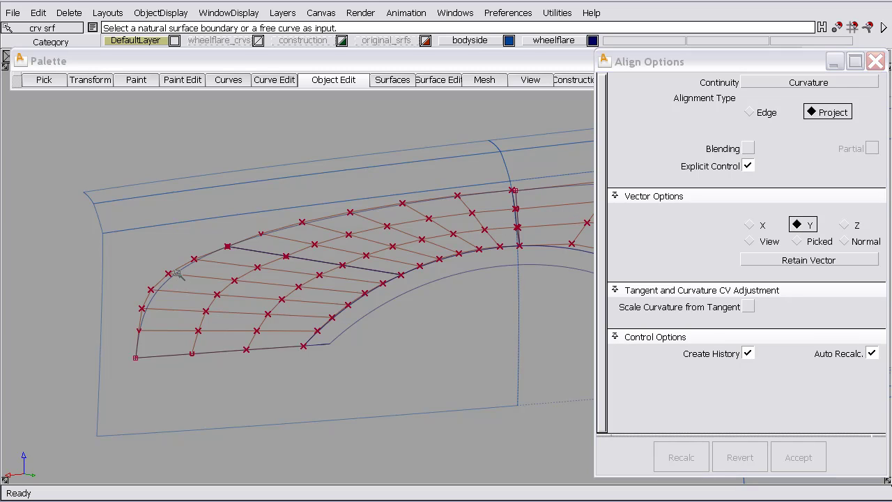
pyautogui.click(103, 265)
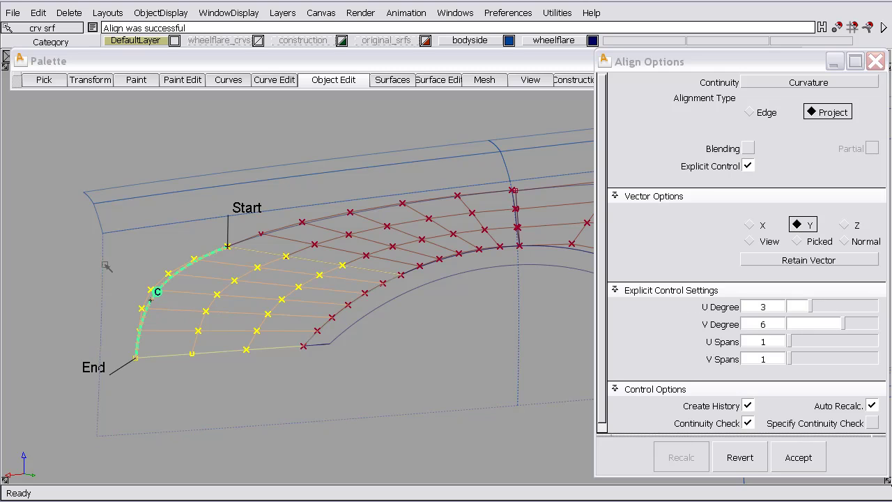
# Align the upper left detached flare piece's outer edge to the body side with Project, Curvature continuity and the Y vector.
pyautogui.click(320, 217)
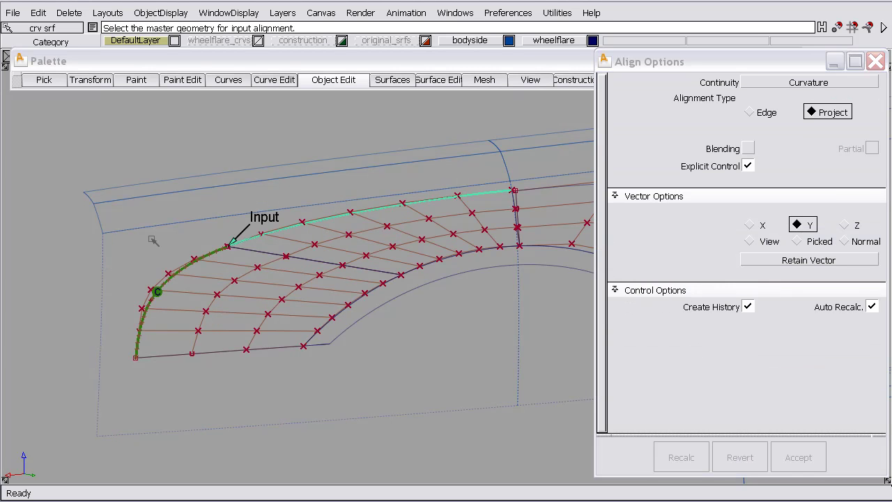
pyautogui.click(105, 249)
pyautogui.keyDown('alt'); pyautogui.keyDown('shift'); pyautogui.moveTo(106, 249); pyautogui.dragTo(466, 228); pyautogui.keyUp('shift'); pyautogui.keyUp('alt')
pyautogui.keyDown('alt'); pyautogui.keyDown('shift'); pyautogui.moveTo(465, 229); pyautogui.dragTo(447, 139, button='right'); pyautogui.keyUp('shift'); pyautogui.keyUp('alt')
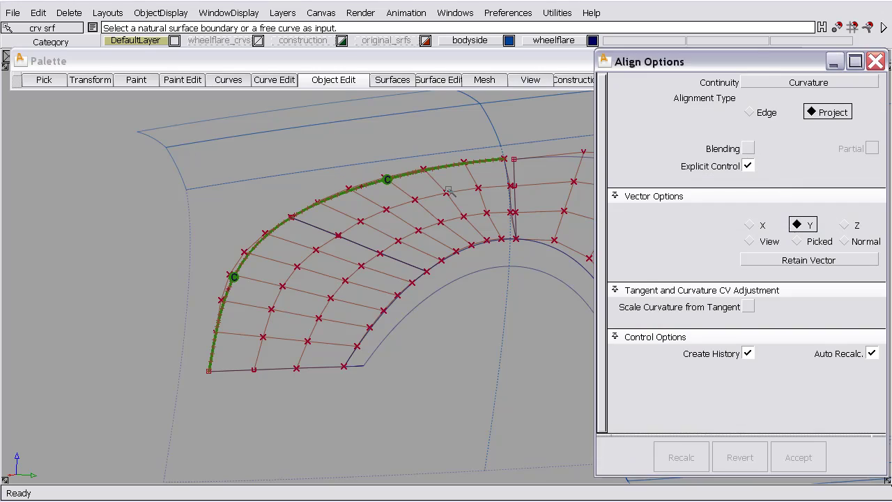
# Align the undivided right wheel flare surface's outer edge to the body side with Project, Curvature continuity and the Y vector.
pyautogui.keyDown('alt'); pyautogui.keyDown('shift'); pyautogui.moveTo(508, 215); pyautogui.dragTo(289, 187, button='middle'); pyautogui.keyUp('shift'); pyautogui.keyUp('alt')
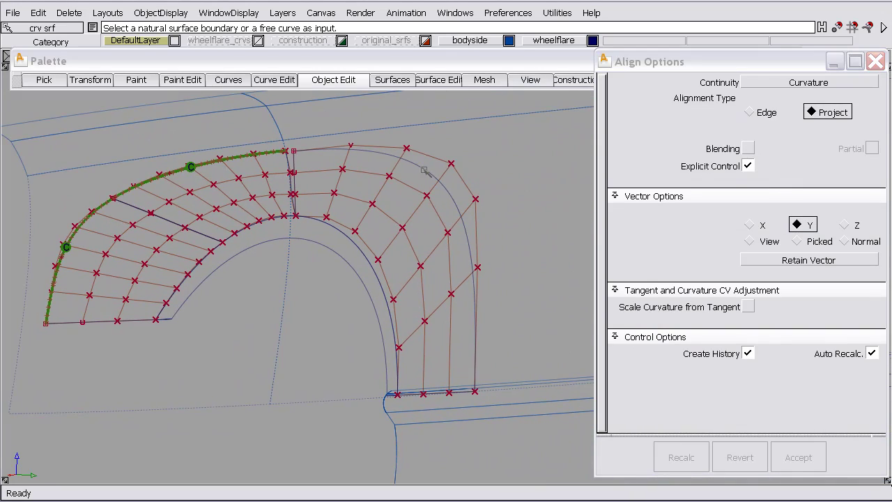
pyautogui.click(423, 169)
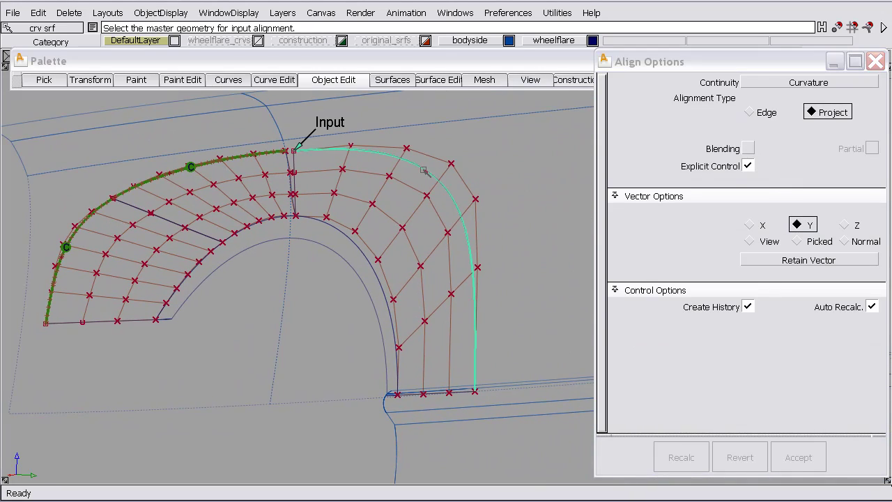
pyautogui.click(339, 400)
pyautogui.keyDown('alt'); pyautogui.keyDown('shift'); pyautogui.moveTo(411, 300); pyautogui.dragTo(439, 300); pyautogui.keyUp('shift'); pyautogui.keyUp('alt')
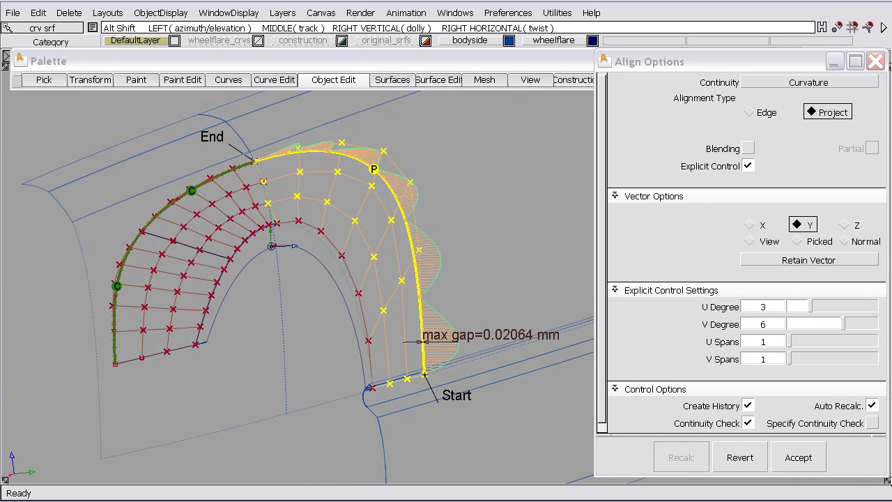
# Switch the right flare alignment vector to Normal and examine the flare's upper end corner in an orthographic side view.
pyautogui.click(856, 240)
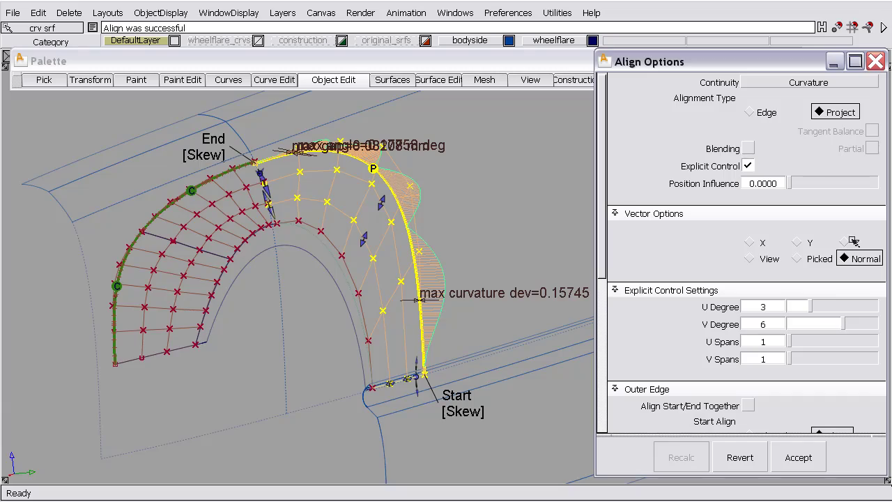
pyautogui.moveTo(362, 249)
pyautogui.keyDown('alt'); pyautogui.keyDown('shift'); pyautogui.mouseDown()
pyautogui.moveTo(298, 246)
pyautogui.moveTo(231, 288)
pyautogui.moveTo(319, 217)
pyautogui.mouseUp(); pyautogui.keyUp('shift'); pyautogui.keyUp('alt')
pyautogui.keyDown('alt'); pyautogui.keyDown('shift'); pyautogui.moveTo(319, 217); pyautogui.dragTo(321, 123, button='right'); pyautogui.keyUp('shift'); pyautogui.keyUp('alt')
pyautogui.keyDown('alt'); pyautogui.keyDown('shift'); pyautogui.moveTo(320, 124); pyautogui.dragTo(374, 330, button='middle'); pyautogui.keyUp('shift'); pyautogui.keyUp('alt')
pyautogui.moveTo(374, 331)
pyautogui.keyDown('alt'); pyautogui.keyDown('shift'); pyautogui.mouseDown()
pyautogui.moveTo(411, 294)
pyautogui.moveTo(376, 202)
pyautogui.moveTo(363, 307)
pyautogui.mouseUp(); pyautogui.keyUp('shift'); pyautogui.keyUp('alt')
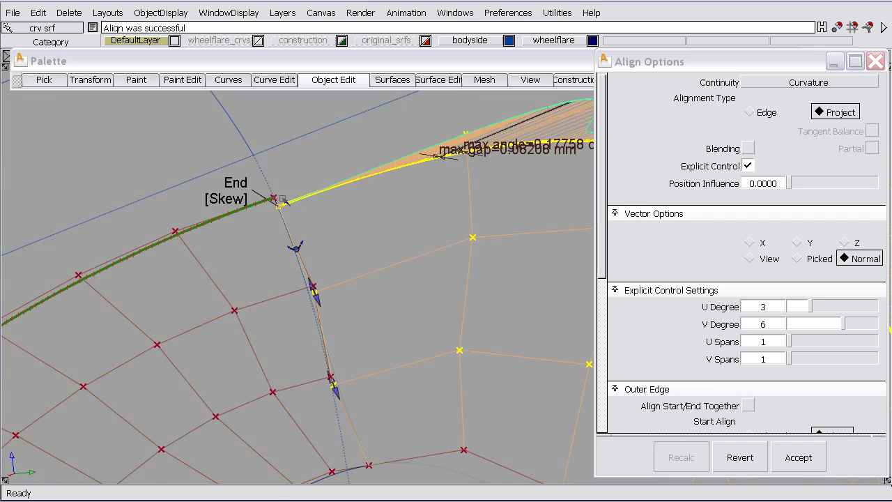
pyautogui.hotkey('alt', 'shift')
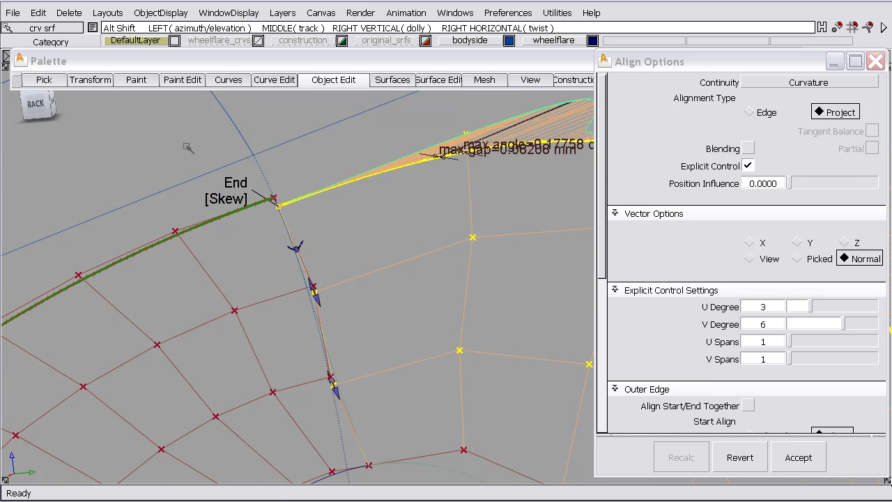
pyautogui.click(44, 103)
pyautogui.keyDown('alt'); pyautogui.keyDown('shift'); pyautogui.click(61, 102); pyautogui.keyUp('shift'); pyautogui.keyUp('alt')
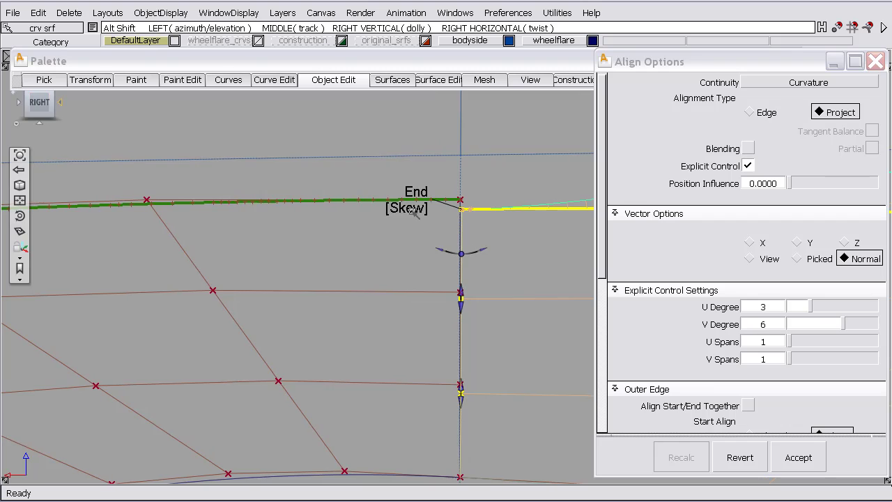
# Set the right flare's alignment vector back to Y and inspect the deviation along its outer edge.
pyautogui.click(796, 243)
pyautogui.keyDown('alt'); pyautogui.keyDown('shift'); pyautogui.moveTo(462, 195); pyautogui.dragTo(370, 291, button='right'); pyautogui.keyUp('shift'); pyautogui.keyUp('alt')
pyautogui.keyDown('alt'); pyautogui.keyDown('shift'); pyautogui.moveTo(370, 291); pyautogui.dragTo(688, 309); pyautogui.keyUp('shift'); pyautogui.keyUp('alt')
pyautogui.keyDown('alt'); pyautogui.keyDown('shift'); pyautogui.moveTo(414, 234); pyautogui.dragTo(161, 214, button='middle'); pyautogui.keyUp('shift'); pyautogui.keyUp('alt')
pyautogui.keyDown('alt'); pyautogui.keyDown('shift'); pyautogui.moveTo(161, 214); pyautogui.dragTo(265, 224); pyautogui.keyUp('shift'); pyautogui.keyUp('alt')
pyautogui.keyDown('alt'); pyautogui.keyDown('shift'); pyautogui.moveTo(366, 250); pyautogui.dragTo(375, 292, button='right'); pyautogui.keyUp('shift'); pyautogui.keyUp('alt')
pyautogui.keyDown('alt'); pyautogui.keyDown('shift'); pyautogui.moveTo(375, 292); pyautogui.dragTo(410, 306, button='middle'); pyautogui.keyUp('shift'); pyautogui.keyUp('alt')
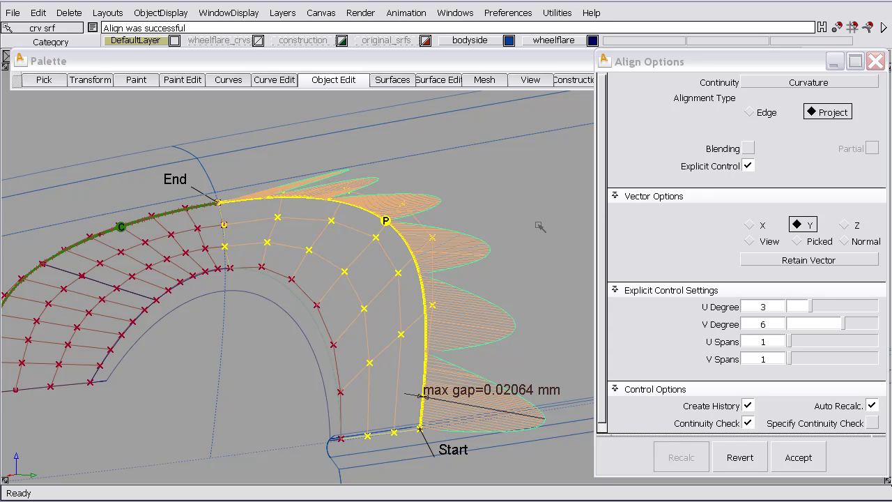
# Detach the right wheel flare surface across its V direction near the middle, with Keep Originals enabled.
pyautogui.keyDown('ctrl'); pyautogui.keyDown('shift'); pyautogui.moveTo(507, 228); pyautogui.dragTo(499, 162); pyautogui.keyUp('shift'); pyautogui.keyUp('ctrl')
pyautogui.click(333, 80)
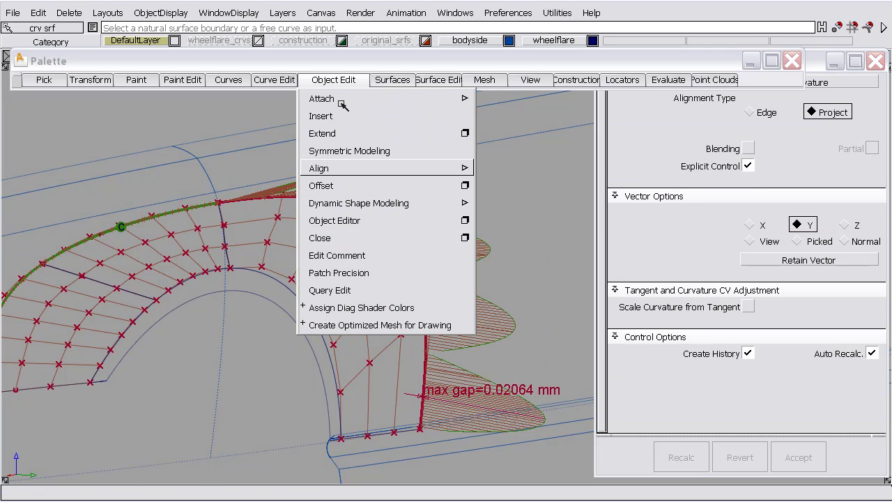
pyautogui.moveTo(460, 98)
pyautogui.click(530, 117)
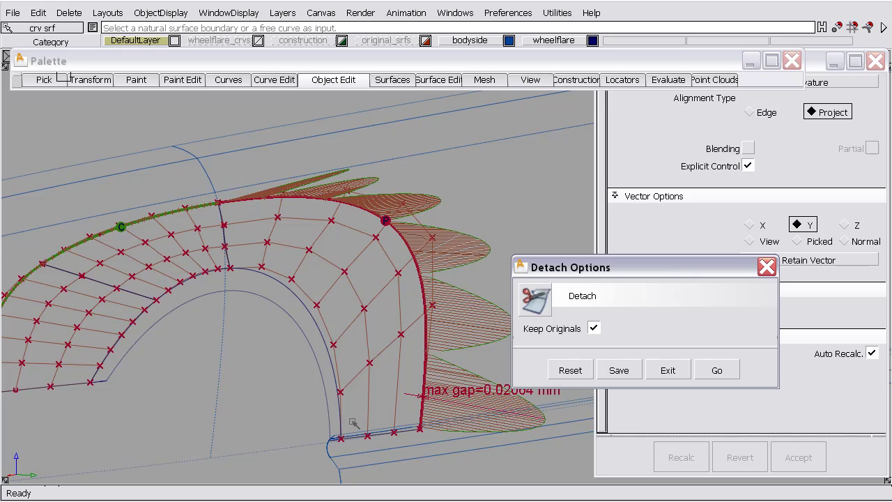
pyautogui.click(717, 368)
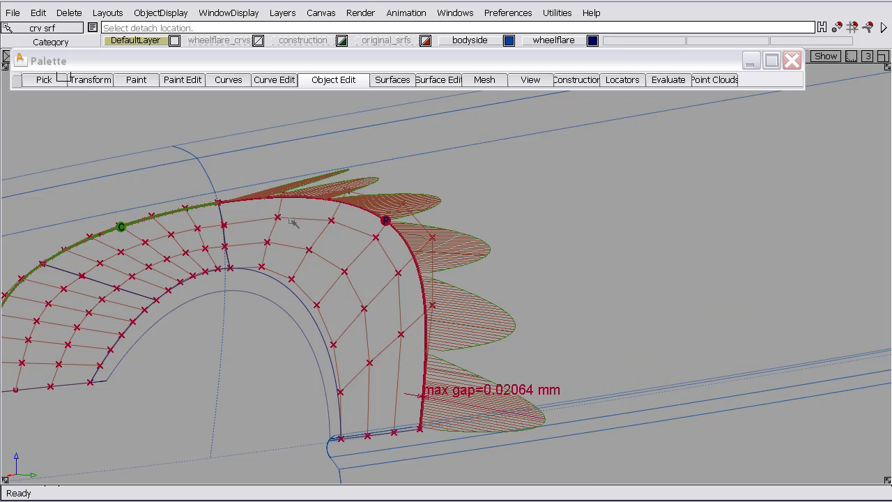
pyautogui.click(230, 262)
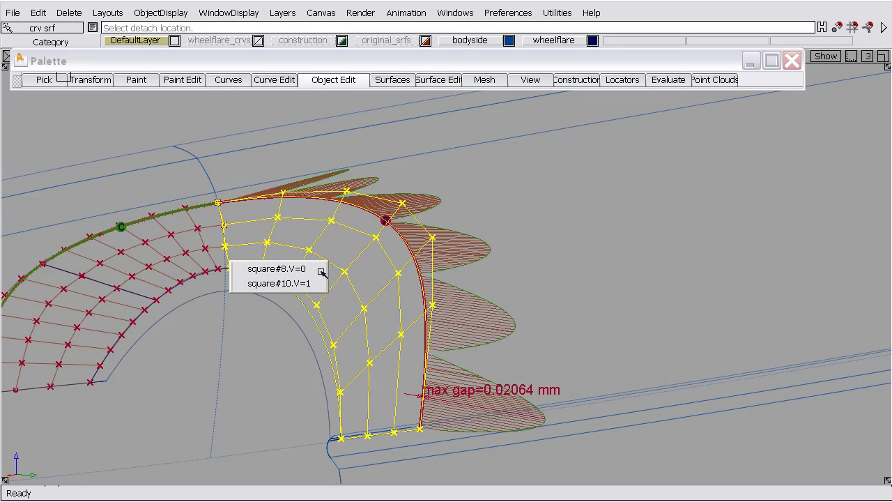
pyautogui.click(261, 267)
pyautogui.keyDown('alt'); pyautogui.keyDown('shift'); pyautogui.moveTo(451, 292); pyautogui.dragTo(312, 269); pyautogui.keyUp('shift'); pyautogui.keyUp('alt')
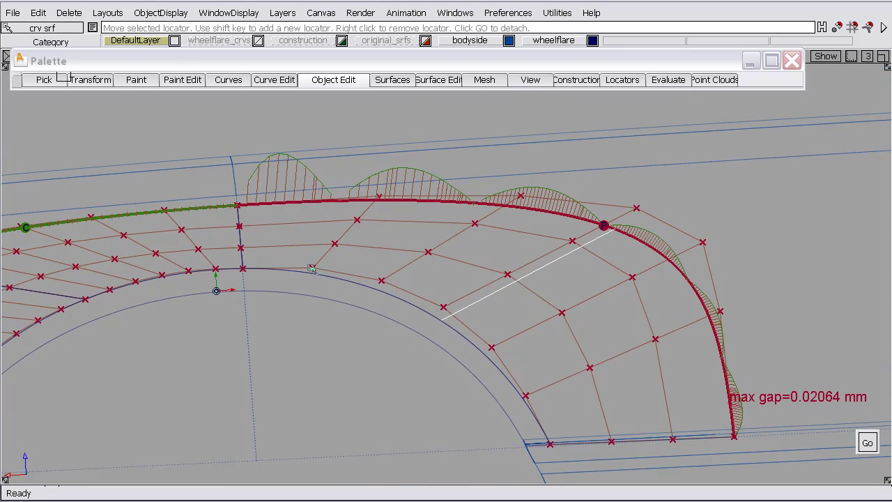
pyautogui.moveTo(559, 262); pyautogui.dragTo(523, 218)
pyautogui.press('space')
# Make the original undivided right flare surface invisible and delete its leftover projected curve on the body side.
pyautogui.click(546, 238)
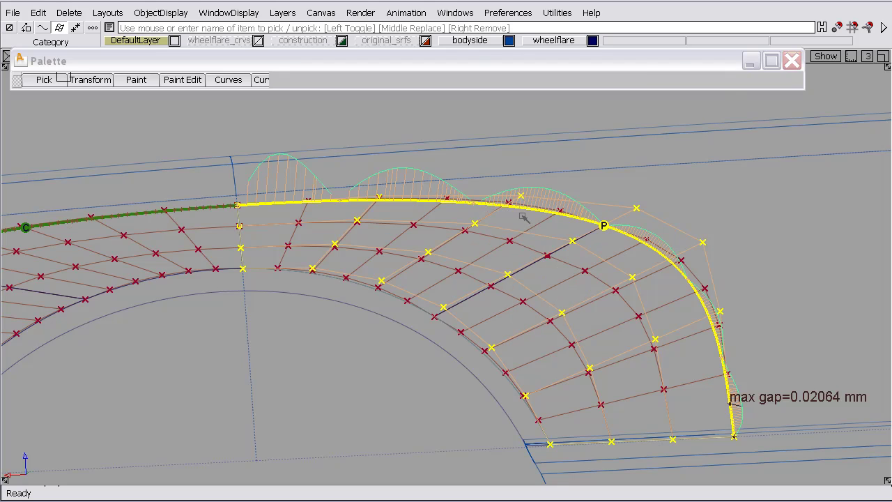
pyautogui.keyDown('ctrl'); pyautogui.keyDown('shift'); pyautogui.moveTo(605, 195); pyautogui.dragTo(594, 204); pyautogui.keyUp('shift'); pyautogui.keyUp('ctrl')
pyautogui.click(622, 237)
pyautogui.press('Delete')
pyautogui.click(496, 219)
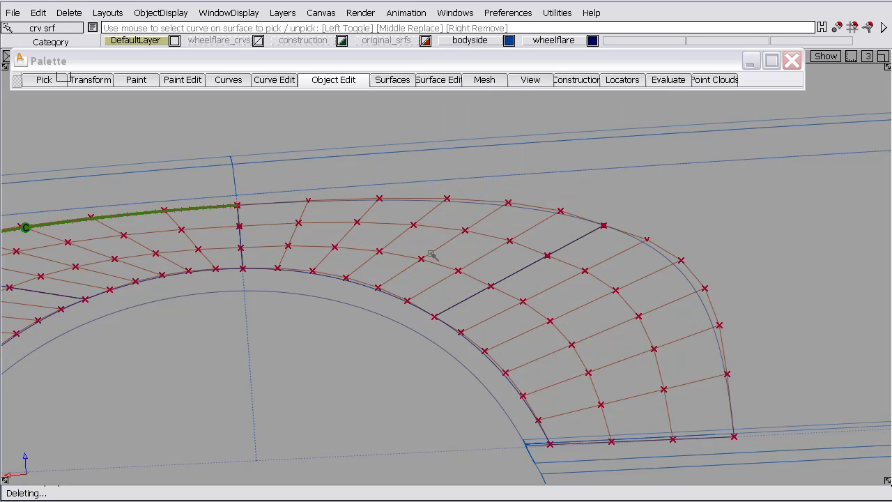
# Align the upper right detached flare piece's outer edge to the body side with Project, Curvature continuity and the Y vector.
pyautogui.keyDown('alt'); pyautogui.keyDown('shift'); pyautogui.moveTo(431, 254); pyautogui.dragTo(760, 278); pyautogui.keyUp('shift'); pyautogui.keyUp('alt')
pyautogui.click(345, 82)
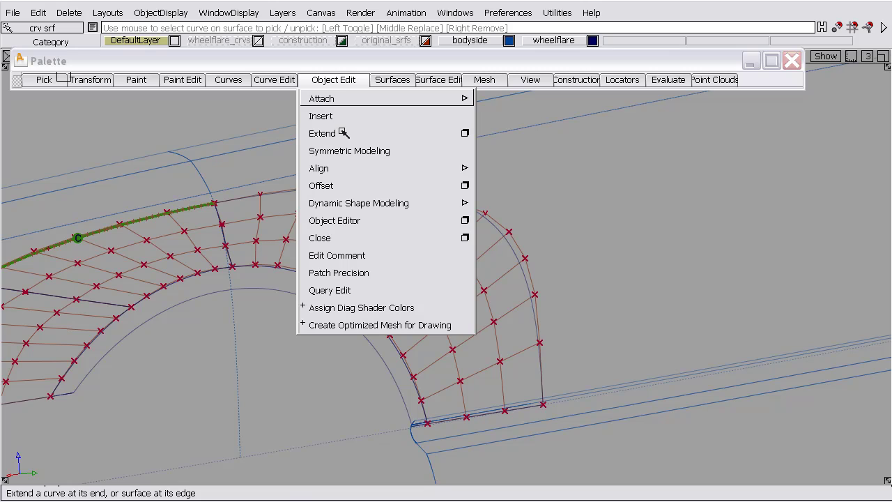
pyautogui.moveTo(378, 168)
pyautogui.click(590, 169)
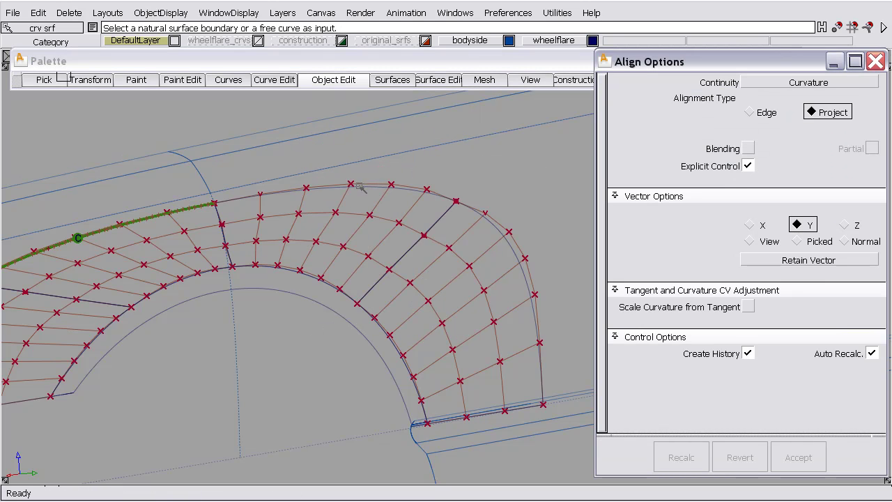
pyautogui.click(359, 186)
pyautogui.click(350, 439)
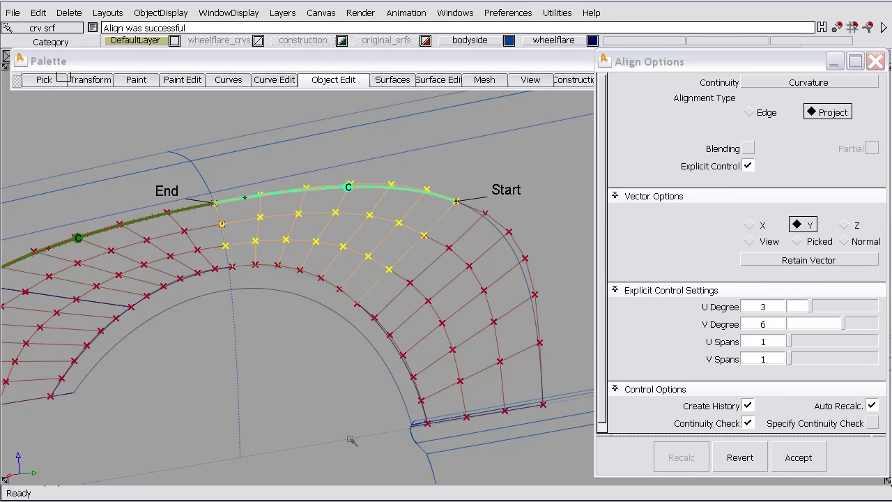
# Align the lower right detached flare piece's outer edge to the body side using the same Project, Curvature and Y settings.
pyautogui.click(497, 220)
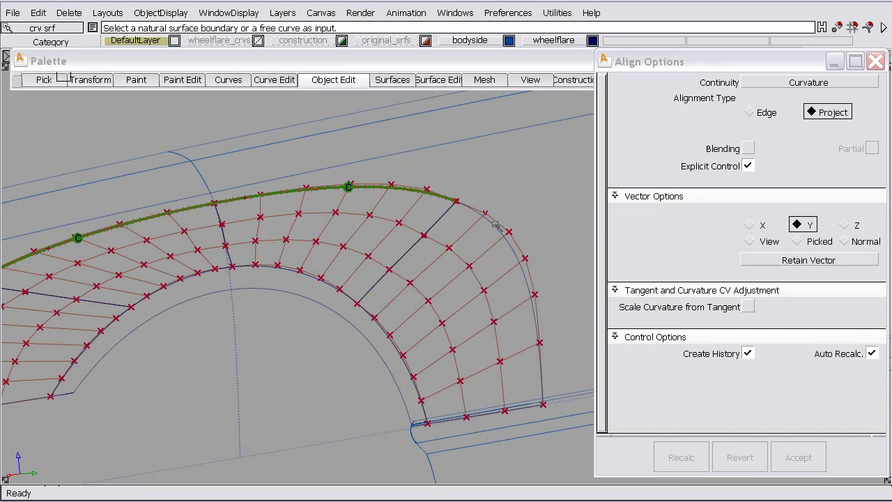
pyautogui.click(372, 440)
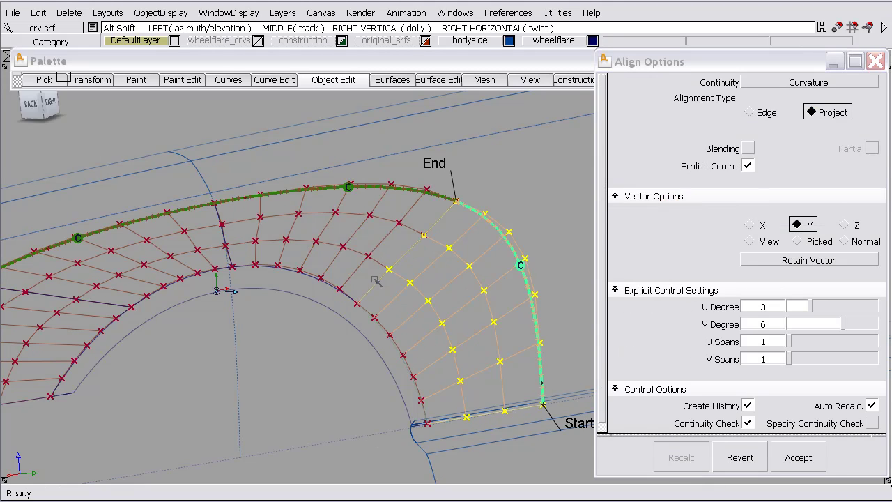
pyautogui.keyDown('alt'); pyautogui.keyDown('shift'); pyautogui.moveTo(373, 441); pyautogui.dragTo(509, 221); pyautogui.keyUp('shift'); pyautogui.keyUp('alt')
# Change the view projection from Orthographic to Perspective and close the Align options.
pyautogui.click(20, 126)
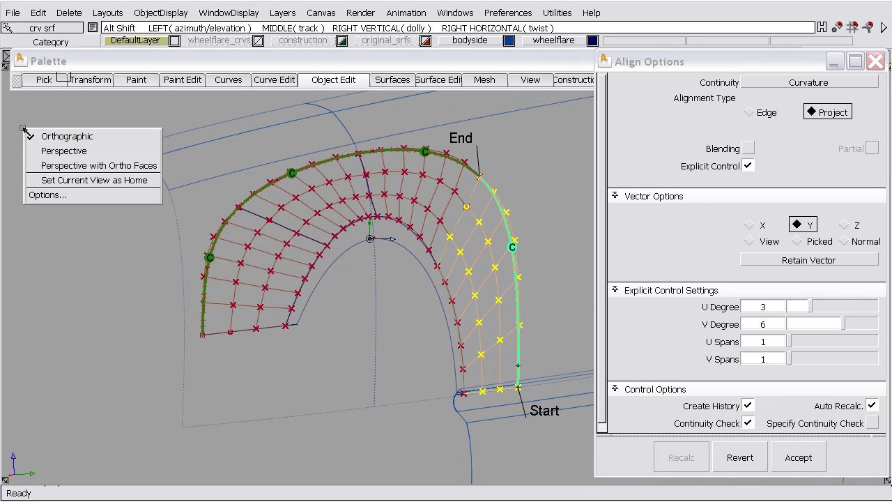
pyautogui.click(51, 146)
pyautogui.keyDown('ctrl'); pyautogui.keyDown('shift'); pyautogui.moveTo(325, 230); pyautogui.dragTo(321, 250); pyautogui.keyUp('shift'); pyautogui.keyUp('ctrl')
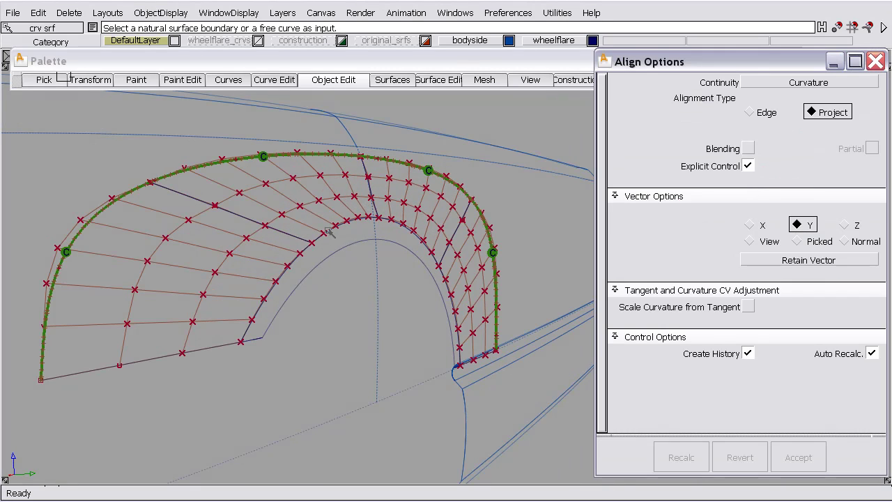
pyautogui.hotkey('ctrl', '1')
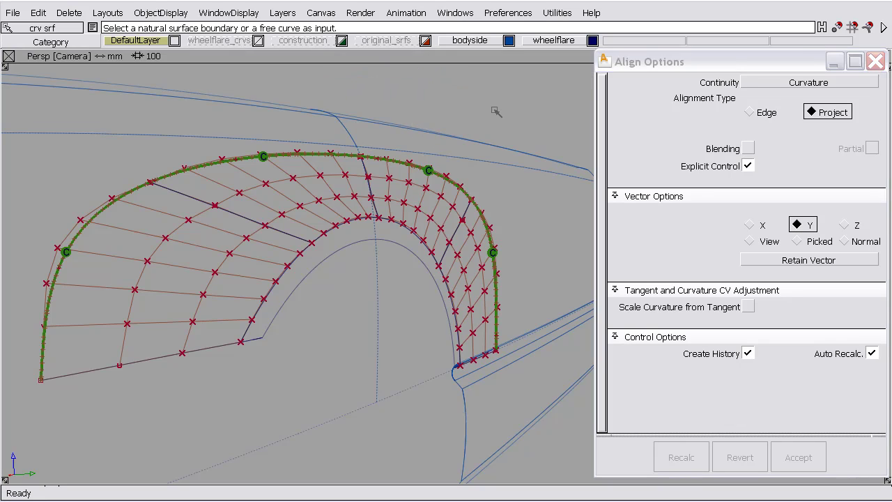
pyautogui.hotkey('ctrl', '1')
pyautogui.click(876, 62)
# Check Curvature Continuity with Surface Continuity across the three shared edges between the four wheel flare pieces.
pyautogui.click(668, 80)
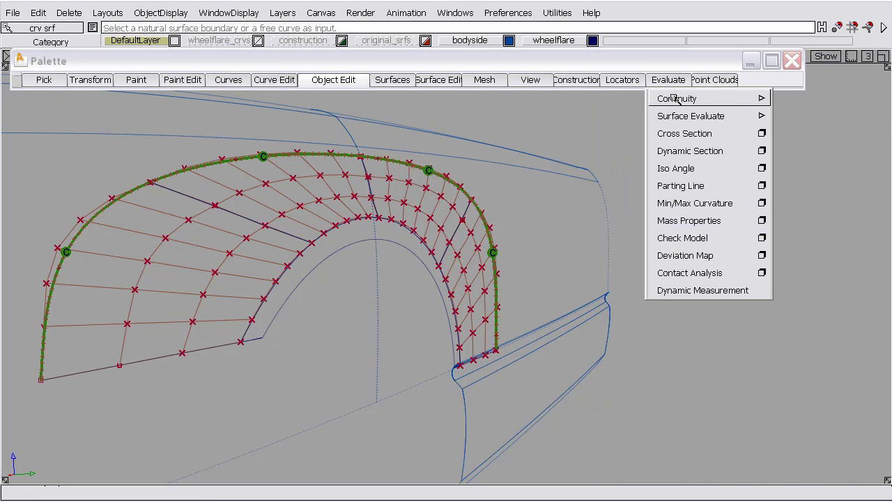
pyautogui.moveTo(677, 98)
pyautogui.click(804, 99)
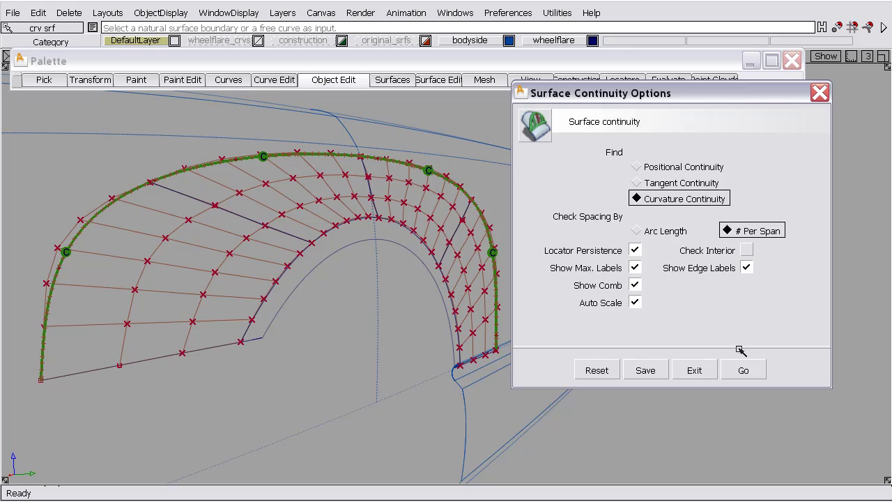
pyautogui.click(741, 368)
pyautogui.click(216, 206)
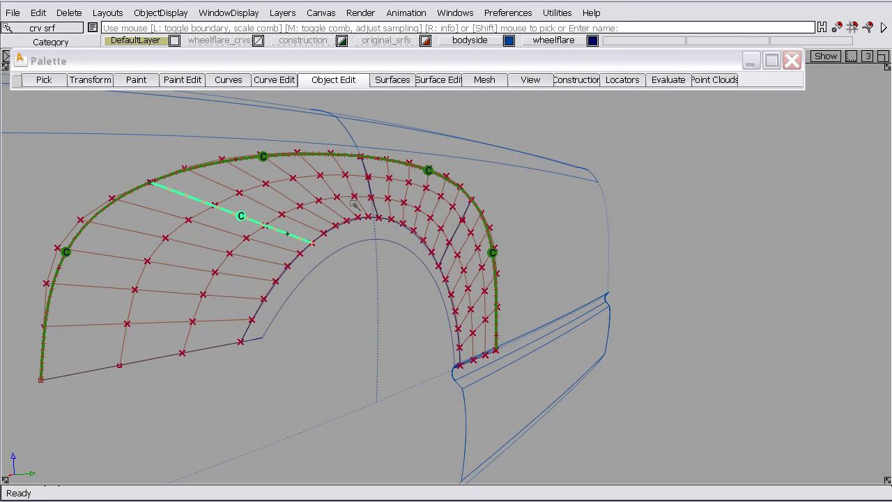
pyautogui.click(453, 244)
pyautogui.keyDown('alt'); pyautogui.keyDown('shift'); pyautogui.moveTo(454, 244); pyautogui.dragTo(488, 234); pyautogui.keyUp('shift'); pyautogui.keyUp('alt')
pyautogui.moveTo(488, 233)
pyautogui.keyDown('alt'); pyautogui.keyDown('shift'); pyautogui.mouseDown(button='right')
pyautogui.moveTo(390, 172)
pyautogui.moveTo(385, 140)
pyautogui.mouseUp(button='right'); pyautogui.keyUp('shift'); pyautogui.keyUp('alt')
pyautogui.click(387, 140)
pyautogui.keyDown('alt'); pyautogui.keyDown('shift'); pyautogui.moveTo(424, 141); pyautogui.dragTo(433, 168); pyautogui.keyUp('shift'); pyautogui.keyUp('alt')
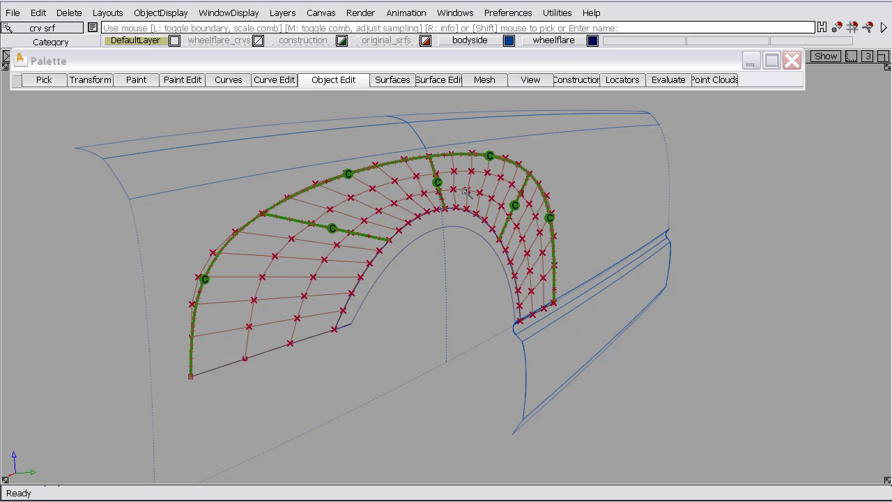
# Hide the CVs and draw a curve on surface across the body side from the left flare's lower corner to the surface edge at UV 1.0000, 0.6804.
pyautogui.hotkey('ctrl', 'h')
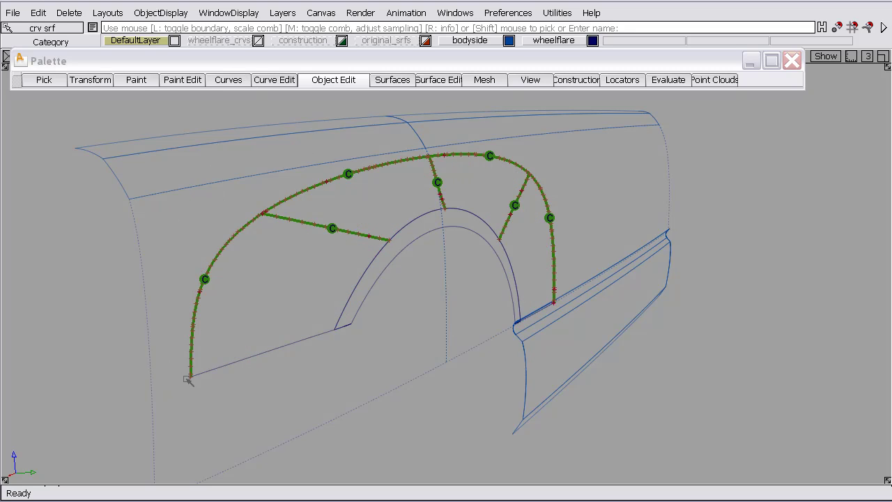
pyautogui.click(276, 82)
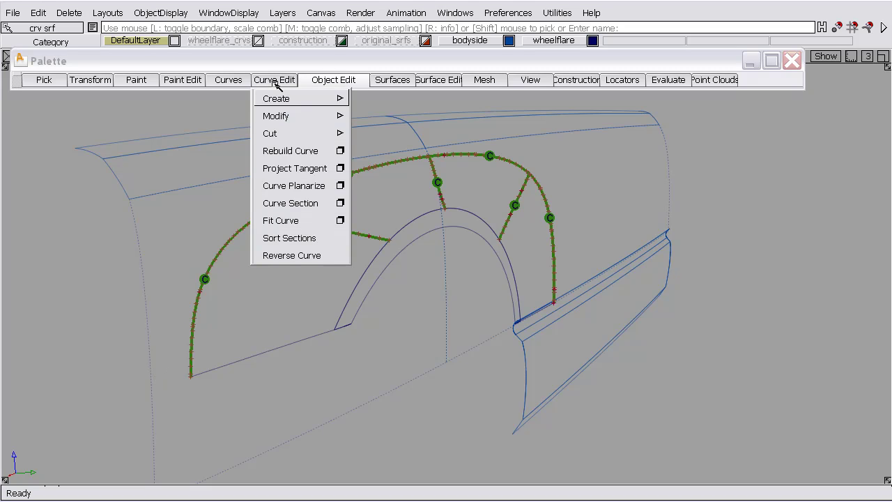
pyautogui.moveTo(244, 82)
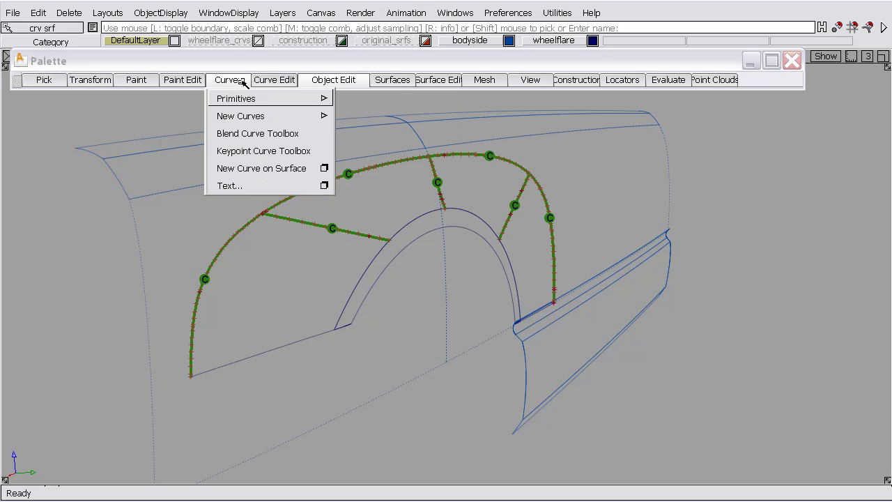
pyautogui.click(253, 170)
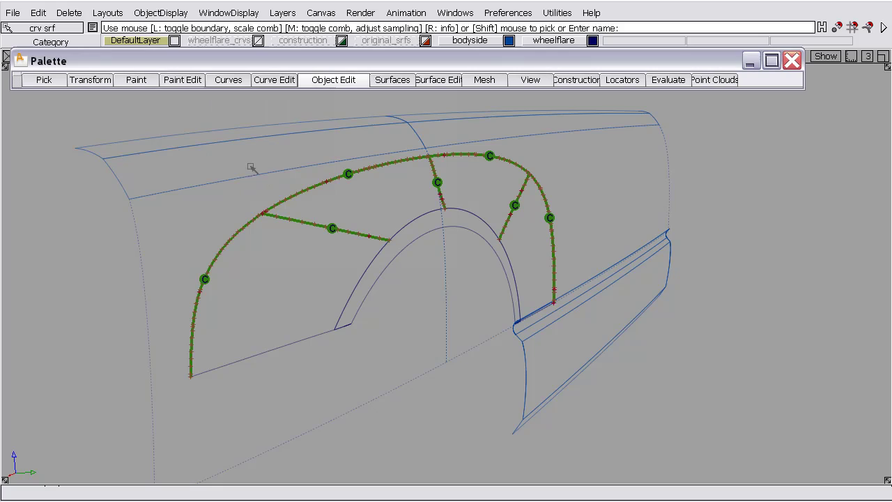
pyautogui.click(149, 333)
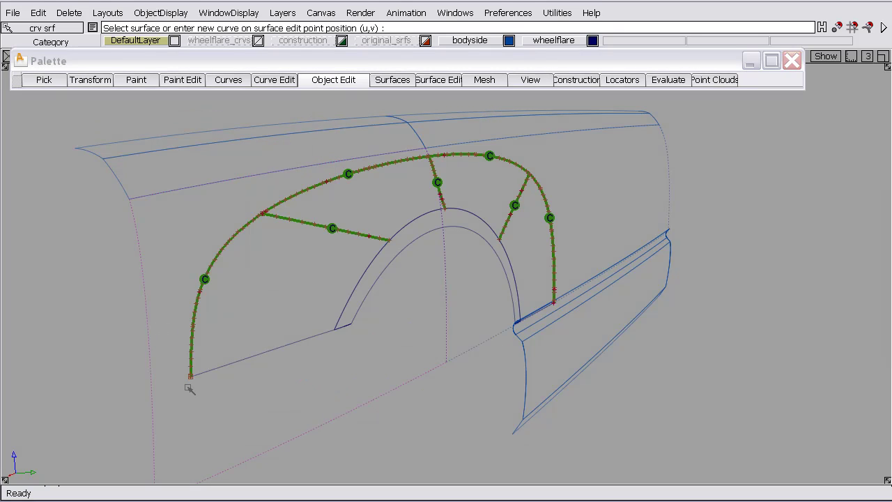
pyautogui.moveTo(190, 389); pyautogui.dragTo(127, 394)
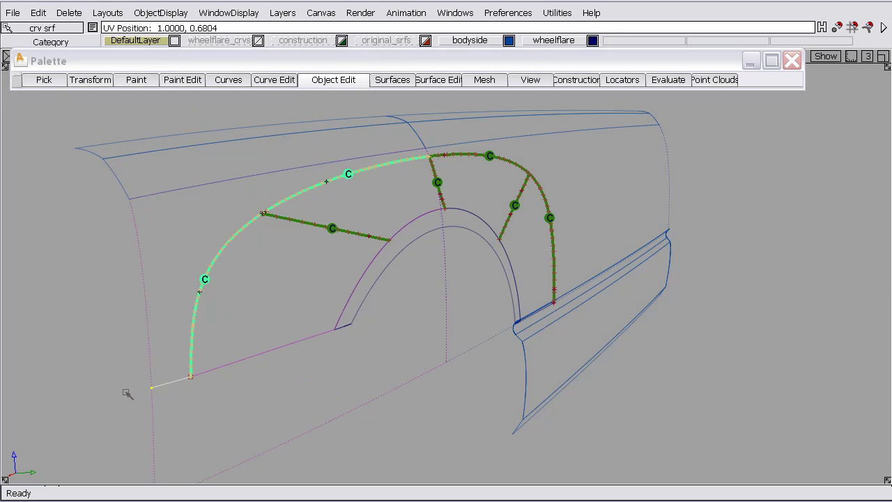
# Trim the left body side surface along the flare boundary and the drawn curve on surface, keeping the region above and outside the flare.
pyautogui.keyDown('ctrl'); pyautogui.keyDown('shift'); pyautogui.moveTo(139, 265); pyautogui.dragTo(145, 238); pyautogui.keyUp('shift'); pyautogui.keyUp('ctrl')
pyautogui.click(428, 80)
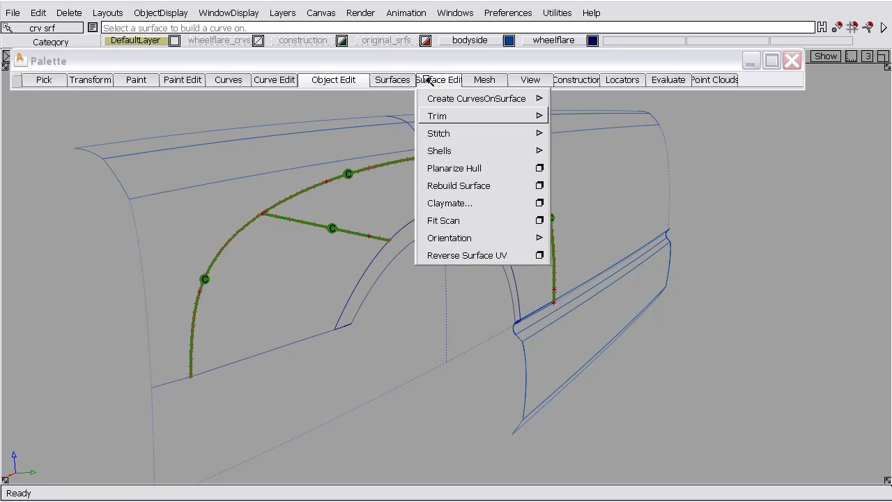
pyautogui.moveTo(436, 116)
pyautogui.click(537, 116)
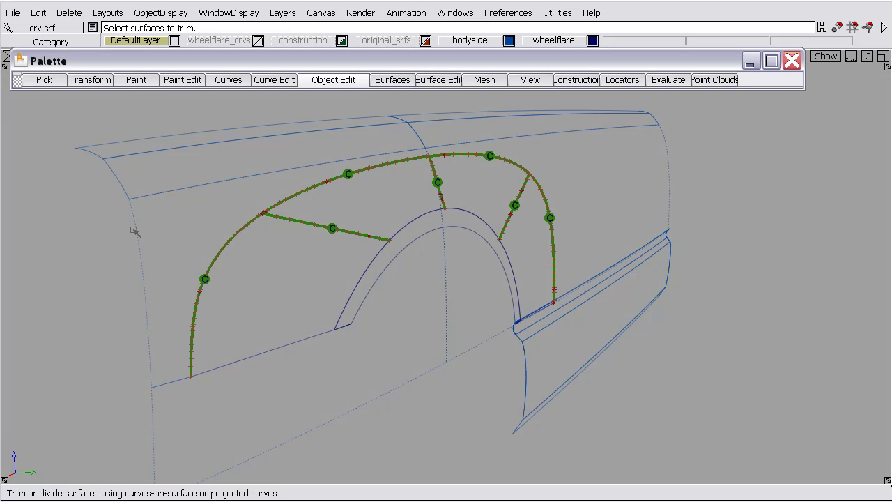
pyautogui.click(134, 229)
pyautogui.click(159, 219)
pyautogui.click(782, 442)
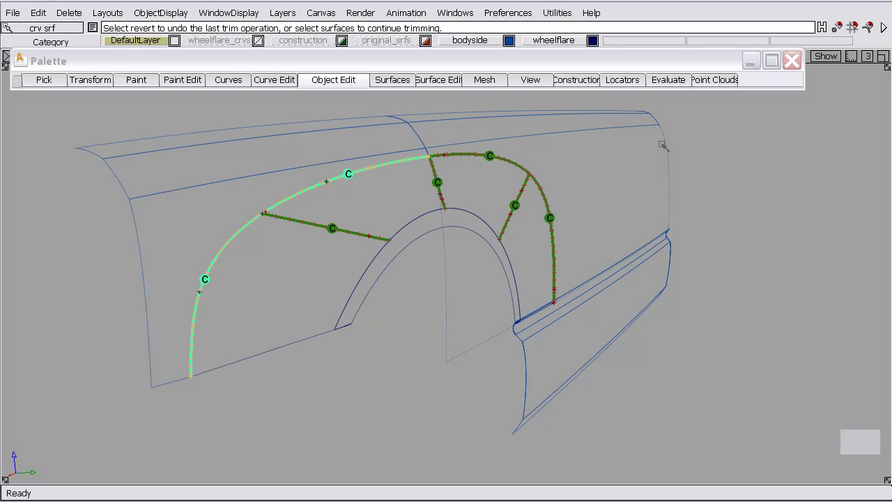
# Trim the right body side surface along the flare boundary, keeping the region outside the flare.
pyautogui.click(662, 146)
pyautogui.click(651, 149)
pyautogui.press('space')
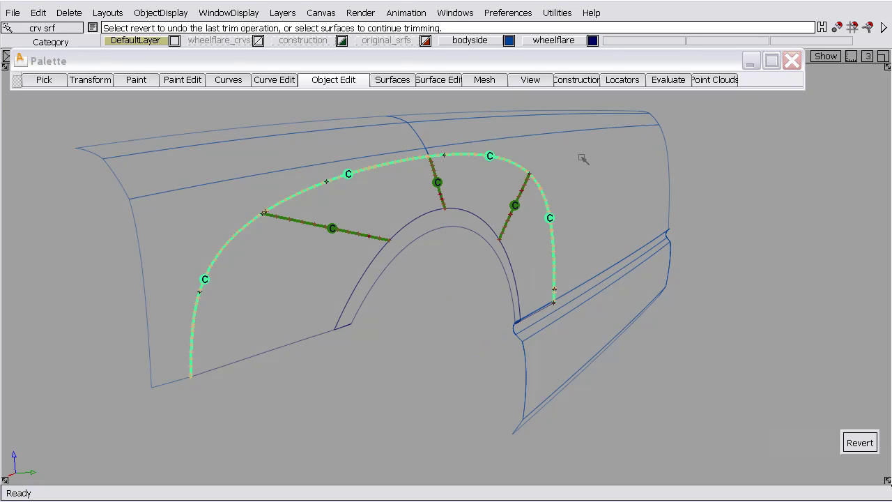
# Clear the selection and delete all continuity check locators from the model.
pyautogui.click(548, 143)
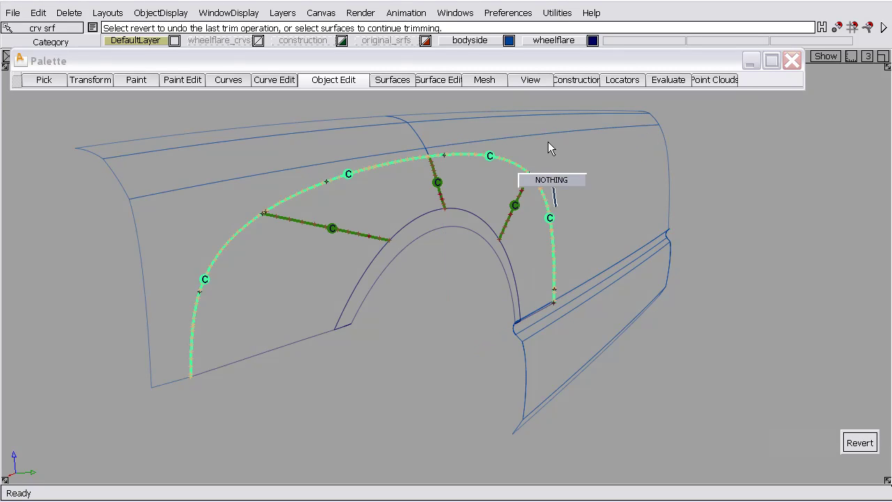
pyautogui.click(69, 13)
pyautogui.click(83, 62)
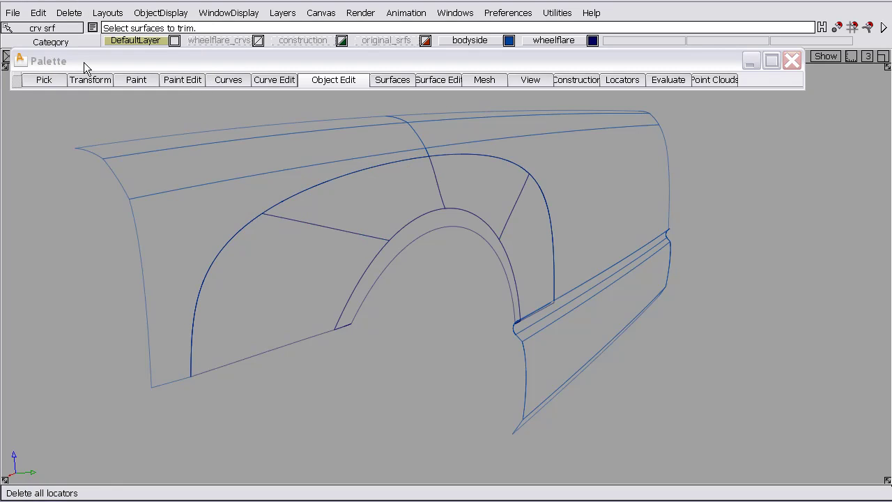
# Examine the highlight flow across the wheel flare and body side with user-defined texture shading and zebra stripe shading.
pyautogui.hotkey('ctrl', 'd')
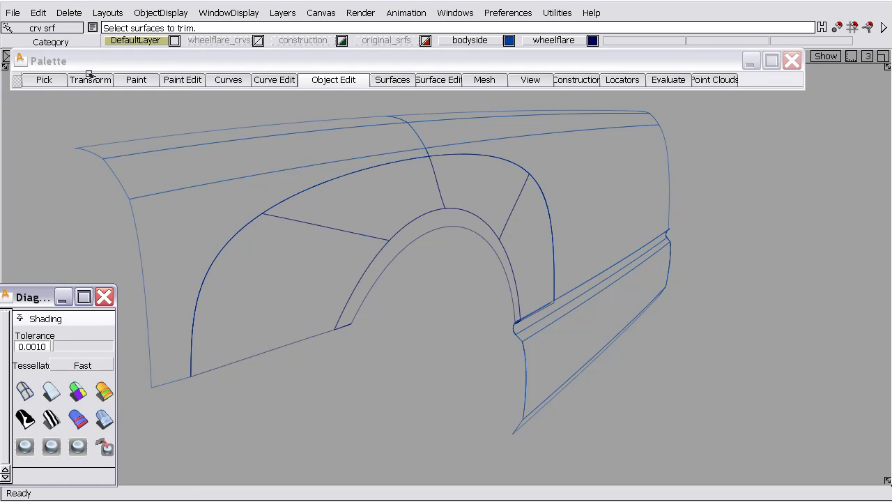
pyautogui.click(99, 421)
pyautogui.moveTo(398, 210)
pyautogui.keyDown('alt'); pyautogui.keyDown('shift'); pyautogui.mouseDown()
pyautogui.moveTo(349, 193)
pyautogui.moveTo(223, 189)
pyautogui.moveTo(142, 290)
pyautogui.moveTo(125, 338)
pyautogui.mouseUp(); pyautogui.keyUp('shift'); pyautogui.keyUp('alt')
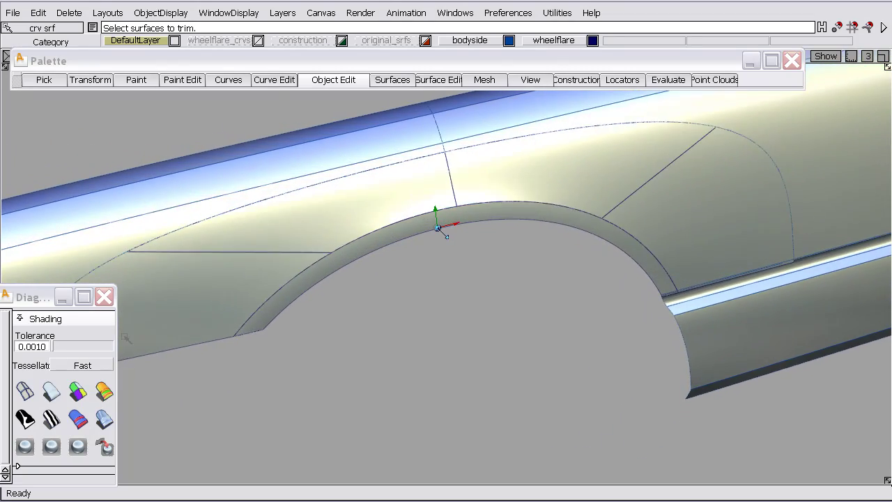
pyautogui.click(51, 419)
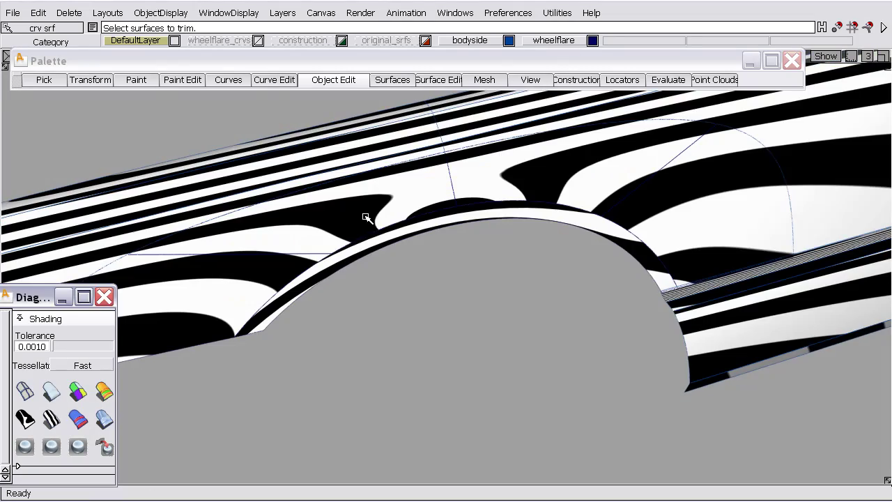
pyautogui.moveTo(366, 218)
pyautogui.keyDown('alt'); pyautogui.keyDown('shift'); pyautogui.mouseDown()
pyautogui.moveTo(394, 241)
pyautogui.moveTo(398, 144)
pyautogui.moveTo(407, 162)
pyautogui.moveTo(776, 136)
pyautogui.moveTo(851, 142)
pyautogui.moveTo(875, 187)
pyautogui.moveTo(710, 184)
pyautogui.mouseUp(); pyautogui.keyUp('shift'); pyautogui.keyUp('alt')
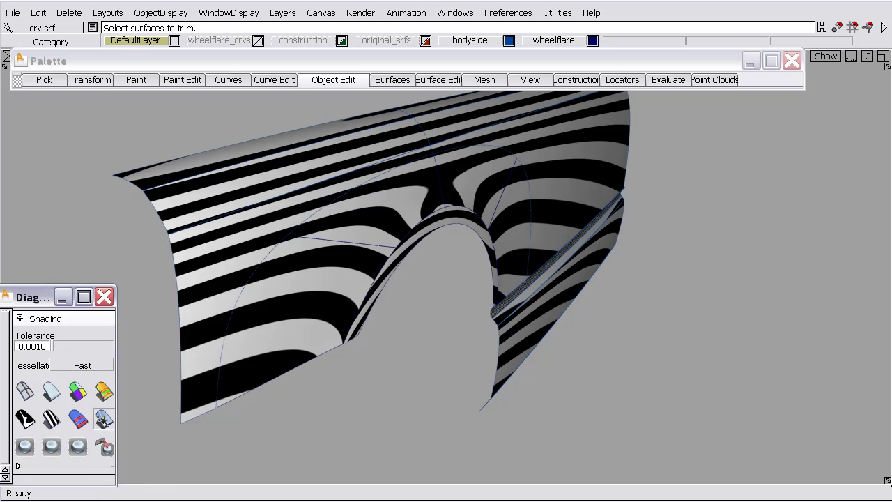
# Switch the diagnostic shading back to the user-defined texture and examine the flare's blend into the body side.
pyautogui.click(104, 420)
pyautogui.click(210, 400)
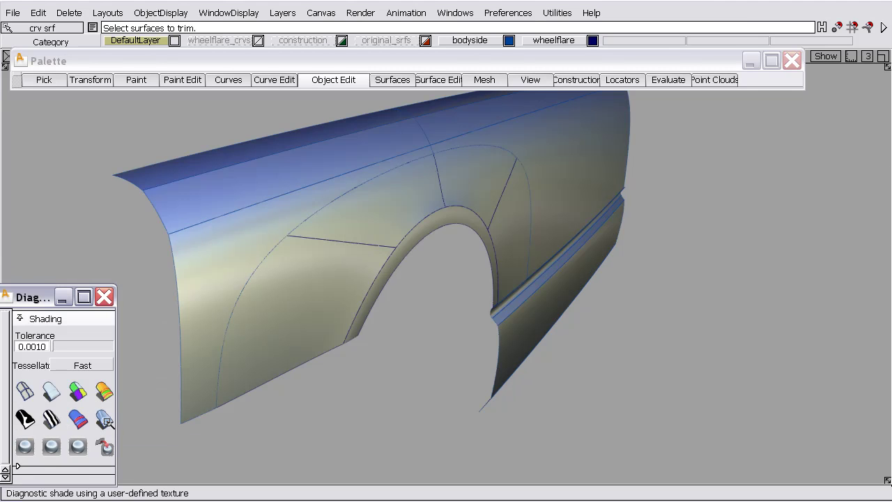
pyautogui.moveTo(371, 265)
pyautogui.keyDown('alt'); pyautogui.keyDown('shift'); pyautogui.mouseDown()
pyautogui.moveTo(351, 246)
pyautogui.moveTo(257, 206)
pyautogui.mouseUp(); pyautogui.keyUp('shift'); pyautogui.keyUp('alt')
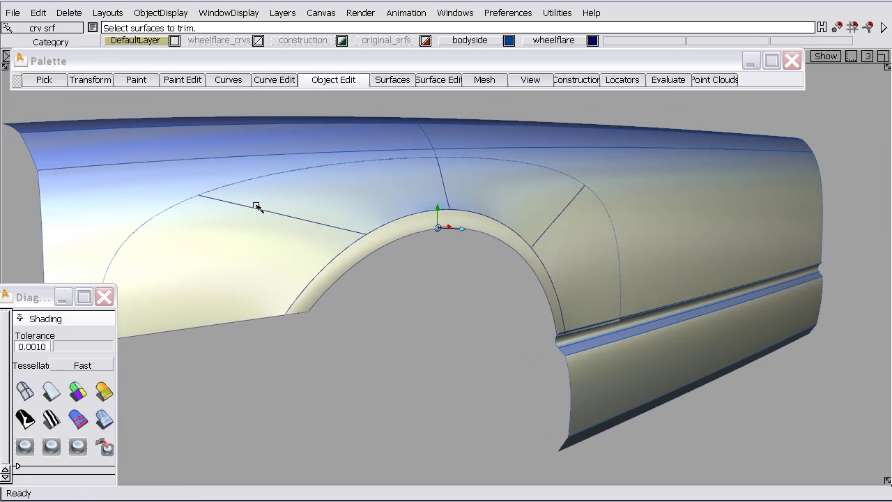